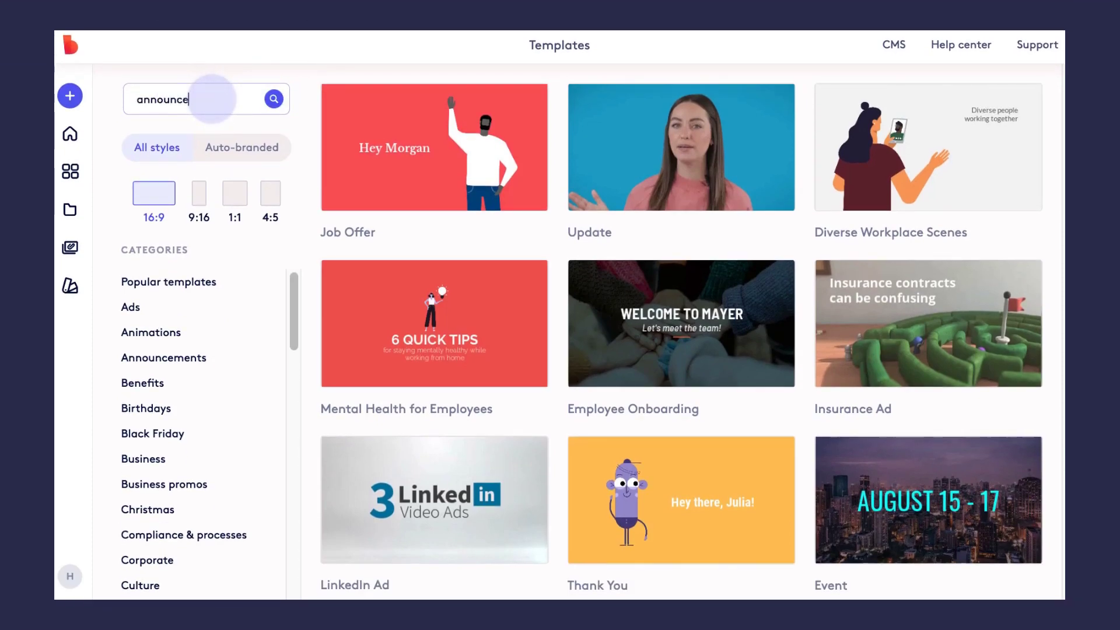
# - Search templates for 'announcement' and open a copy of New System Announcement in the editor
pyautogui.press('Return')
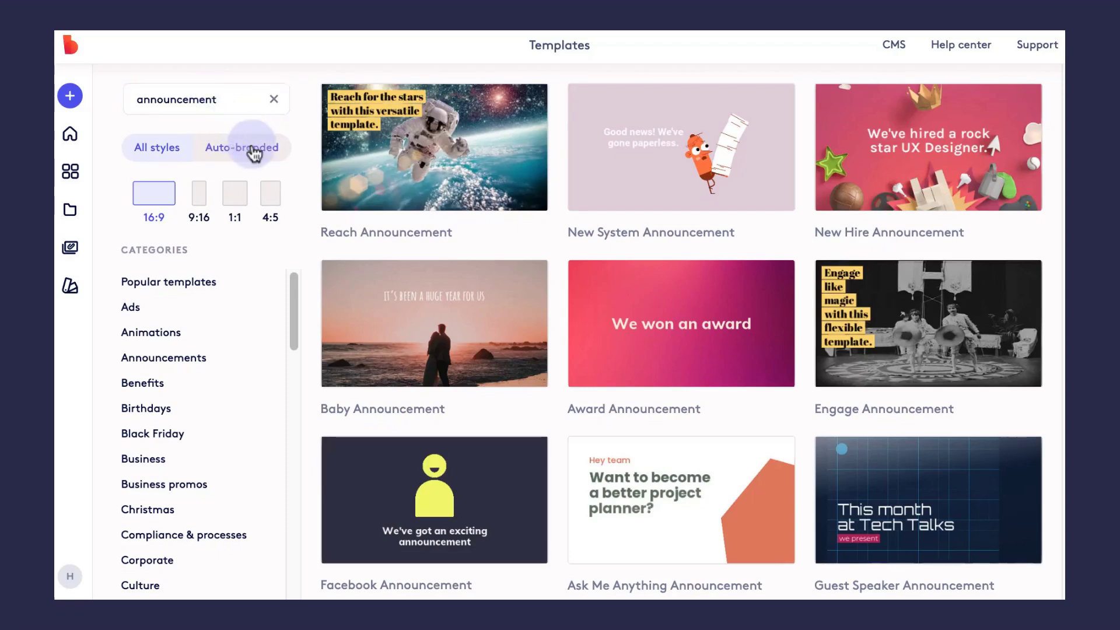
pyautogui.moveTo(363, 318)
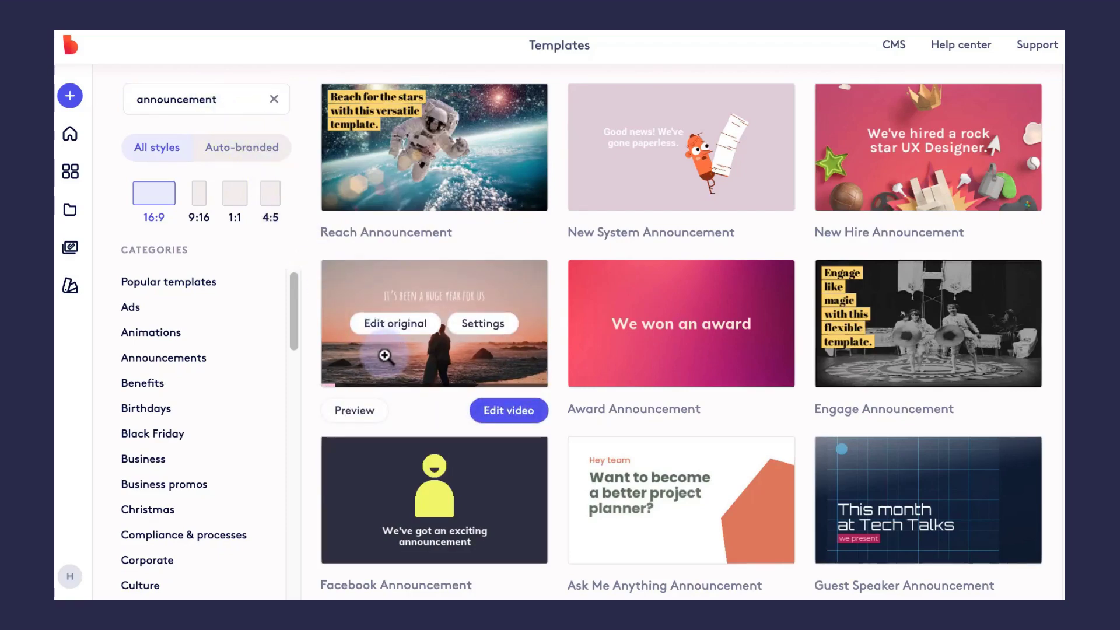
pyautogui.moveTo(606, 357)
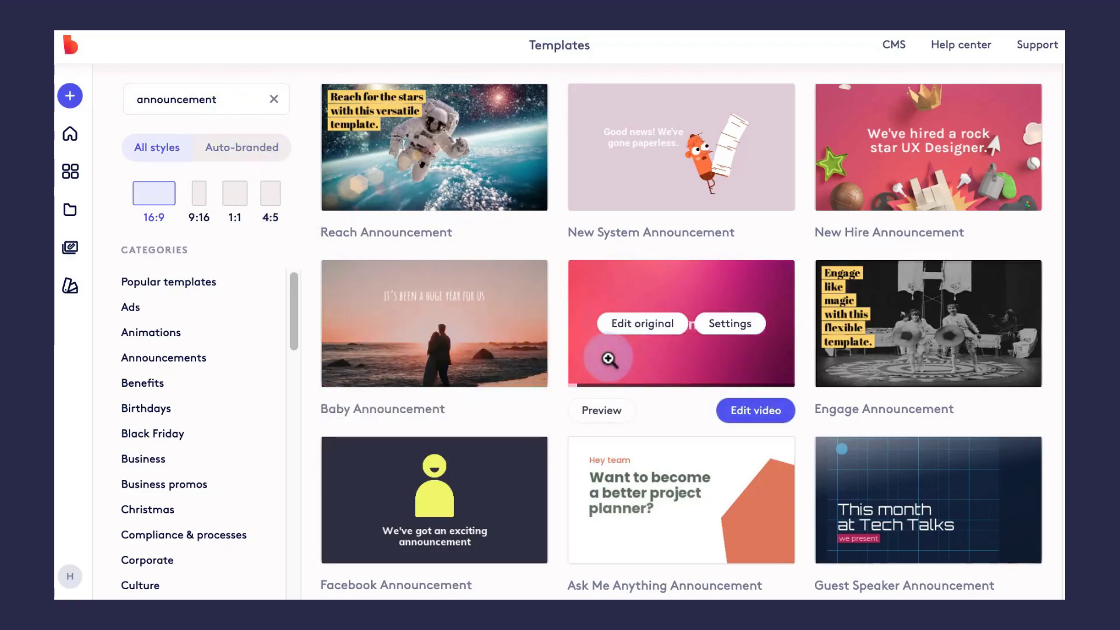
pyautogui.moveTo(626, 188)
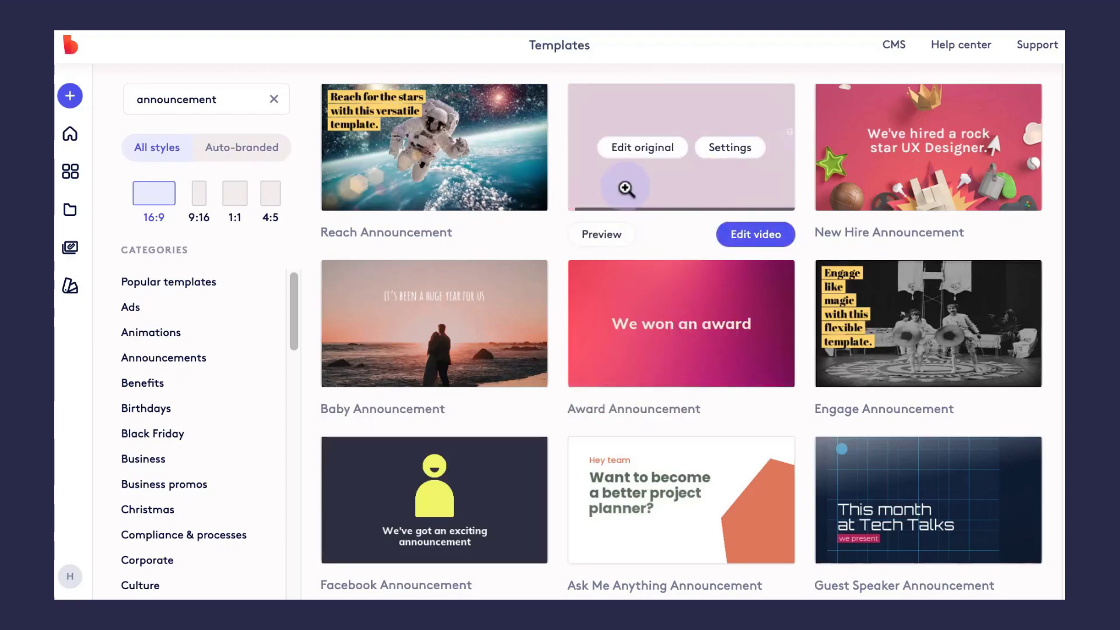
pyautogui.click(736, 236)
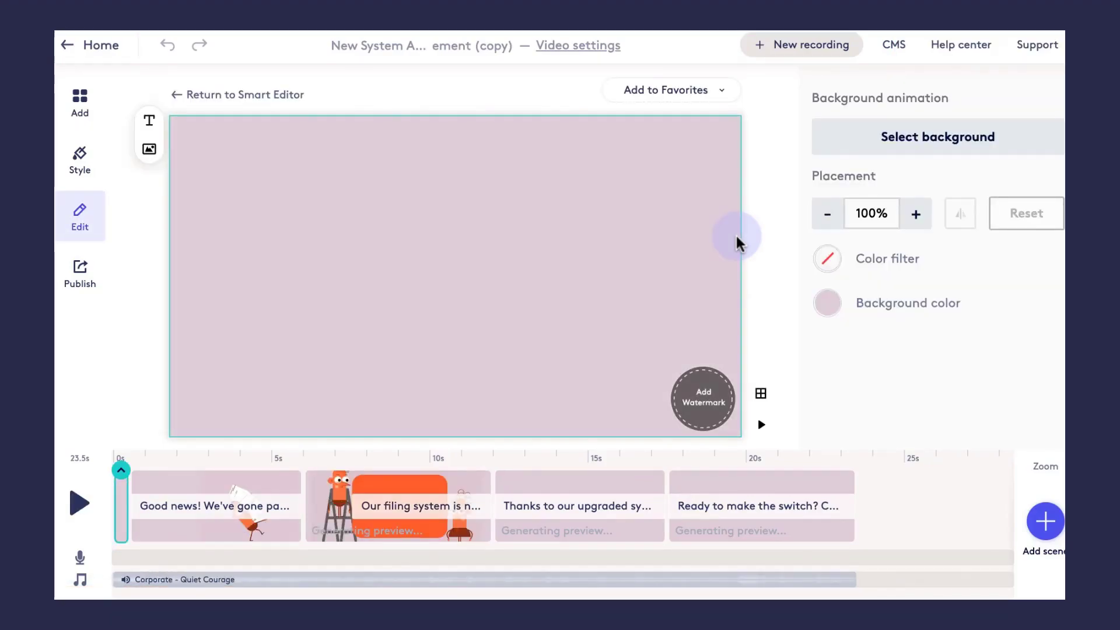
# - Change the first scene's headline to 'Good news! We're launching a new dog collar'
pyautogui.click(237, 534)
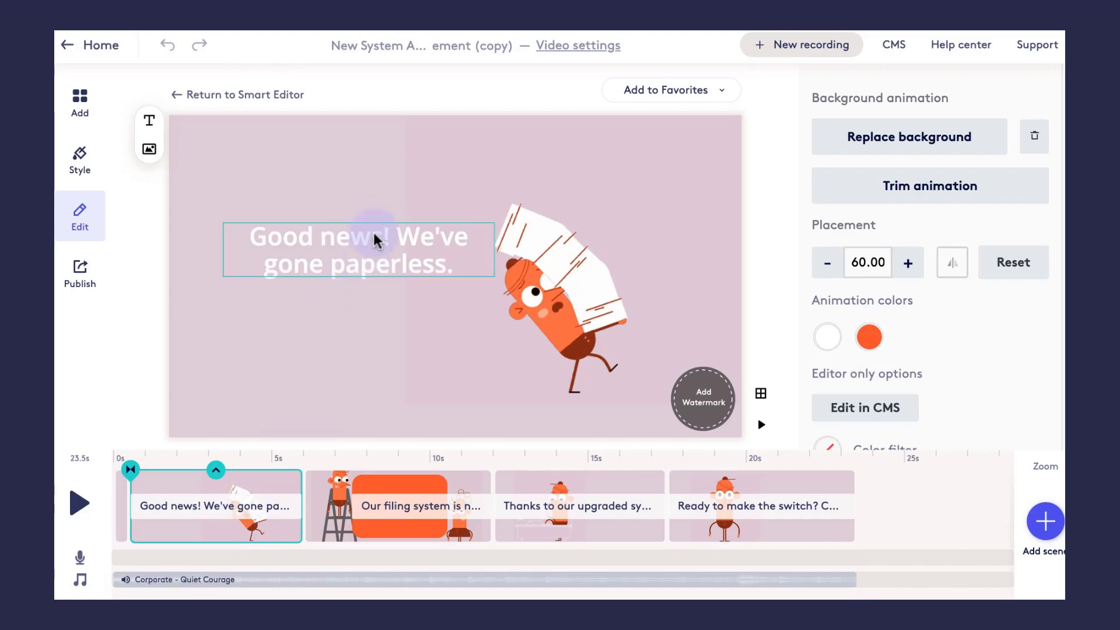
pyautogui.click(373, 230)
pyautogui.click(389, 245)
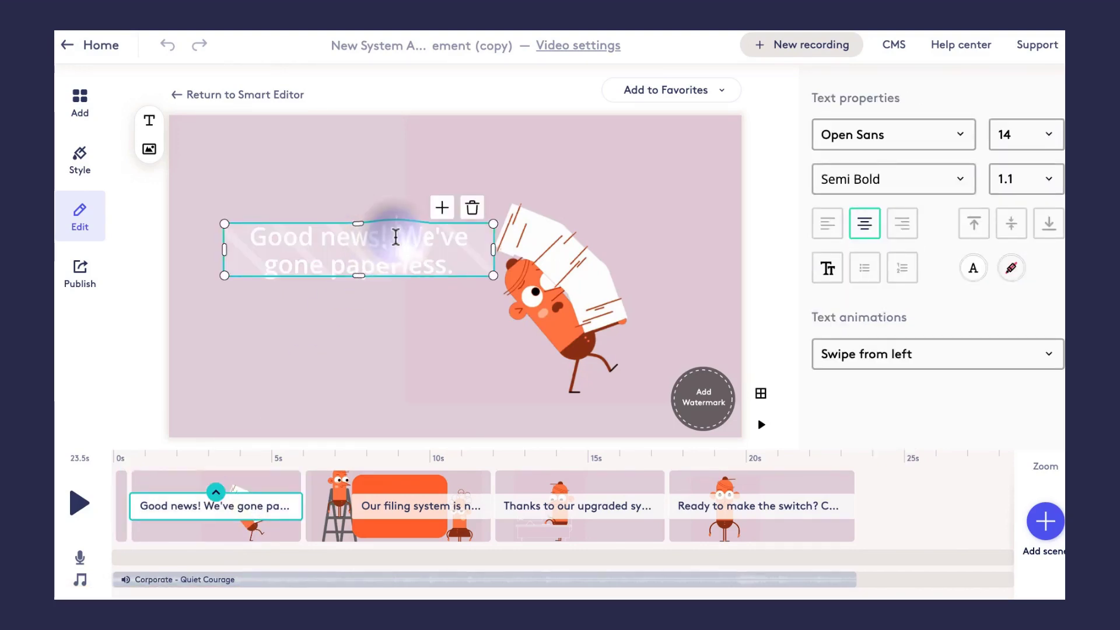
pyautogui.moveTo(395, 236); pyautogui.dragTo(449, 257)
pyautogui.write('We')
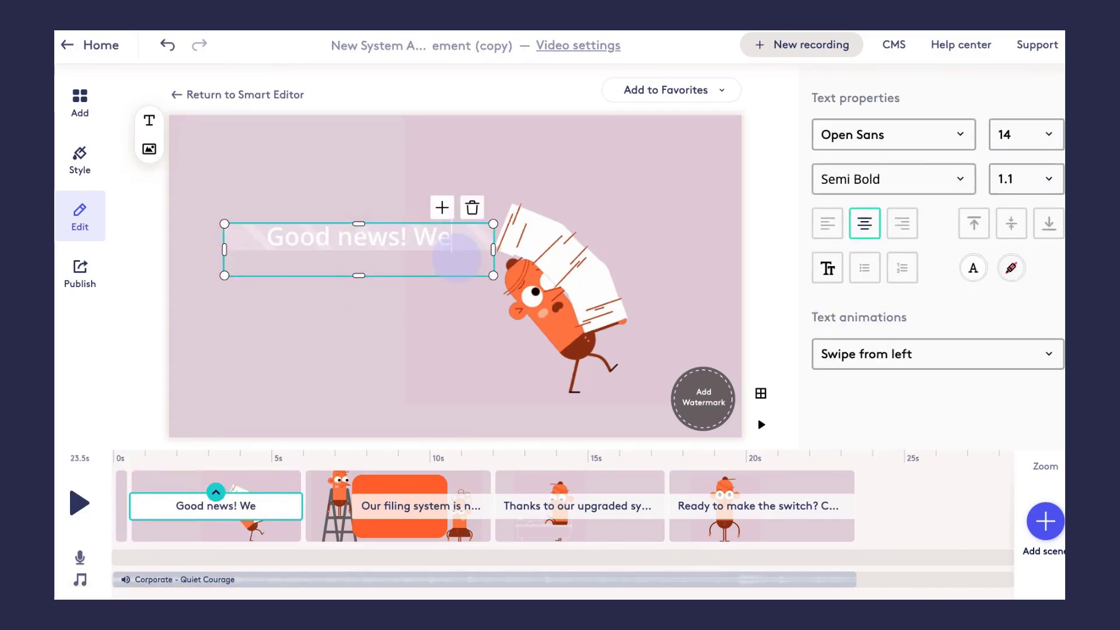
pyautogui.write("'re launch")
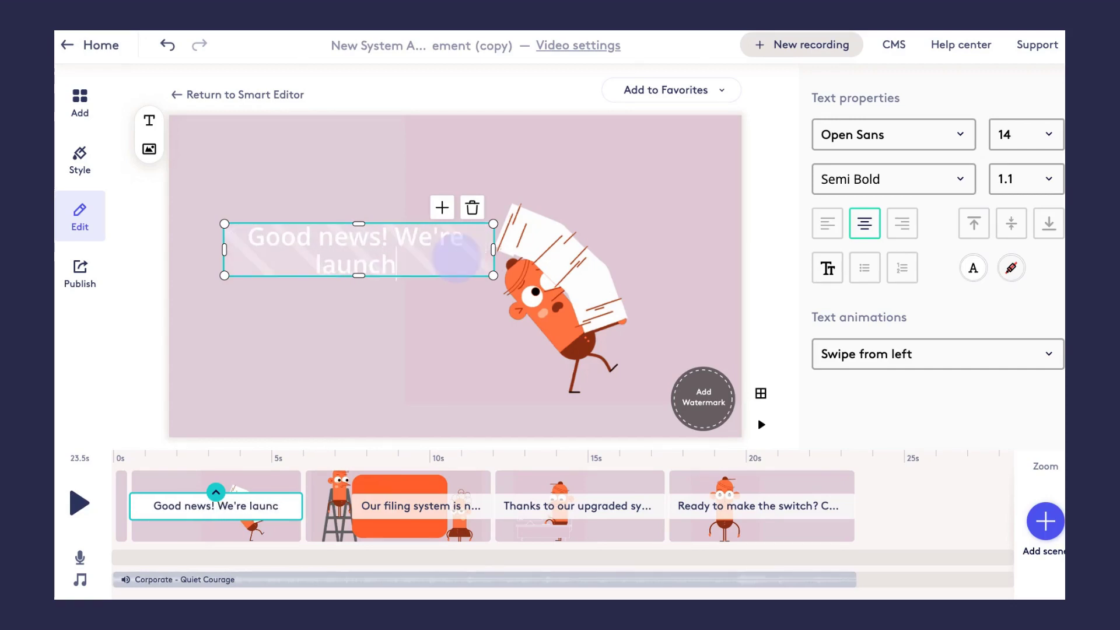
pyautogui.write('ing a new dog collar')
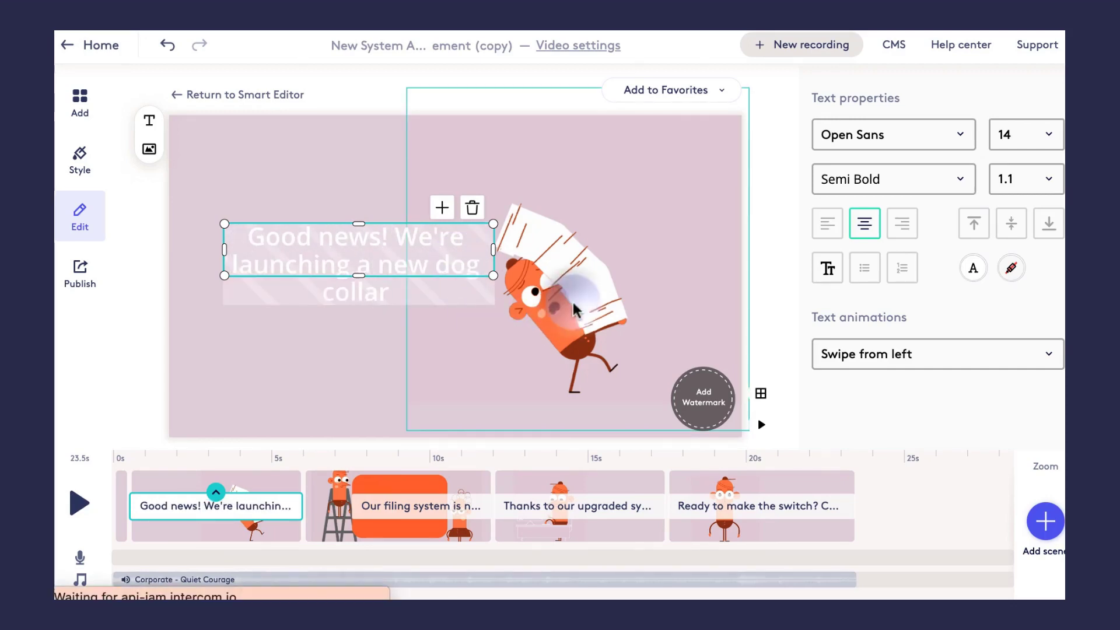
pyautogui.click(575, 302)
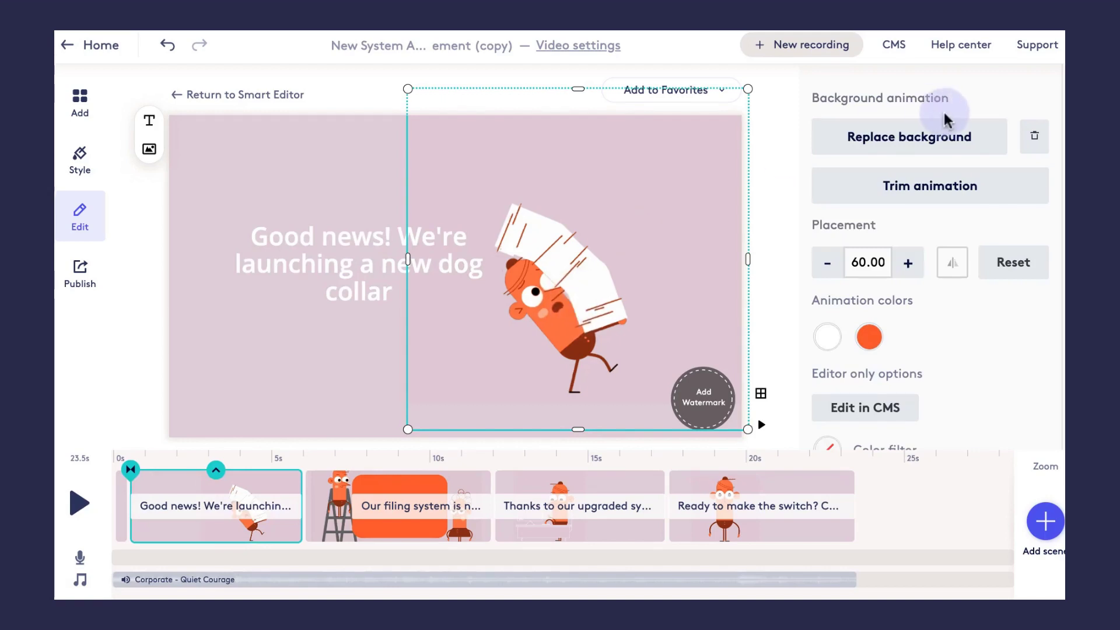
pyautogui.click(940, 137)
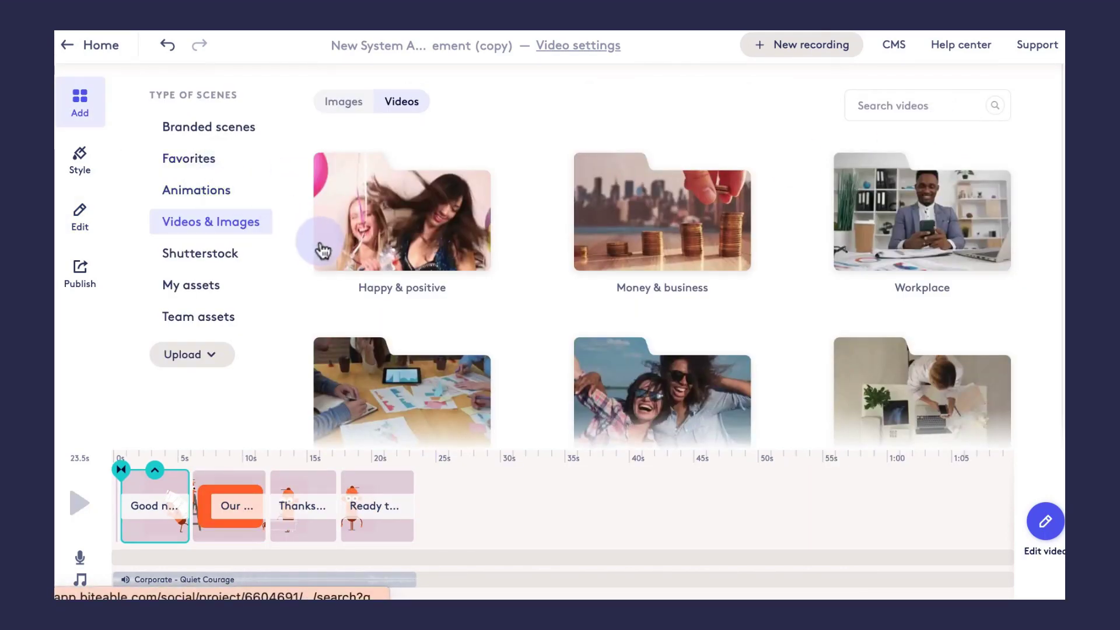
# - Replace the first scene's background with the stock 'dog' video of a dog on green grass
pyautogui.click(879, 106)
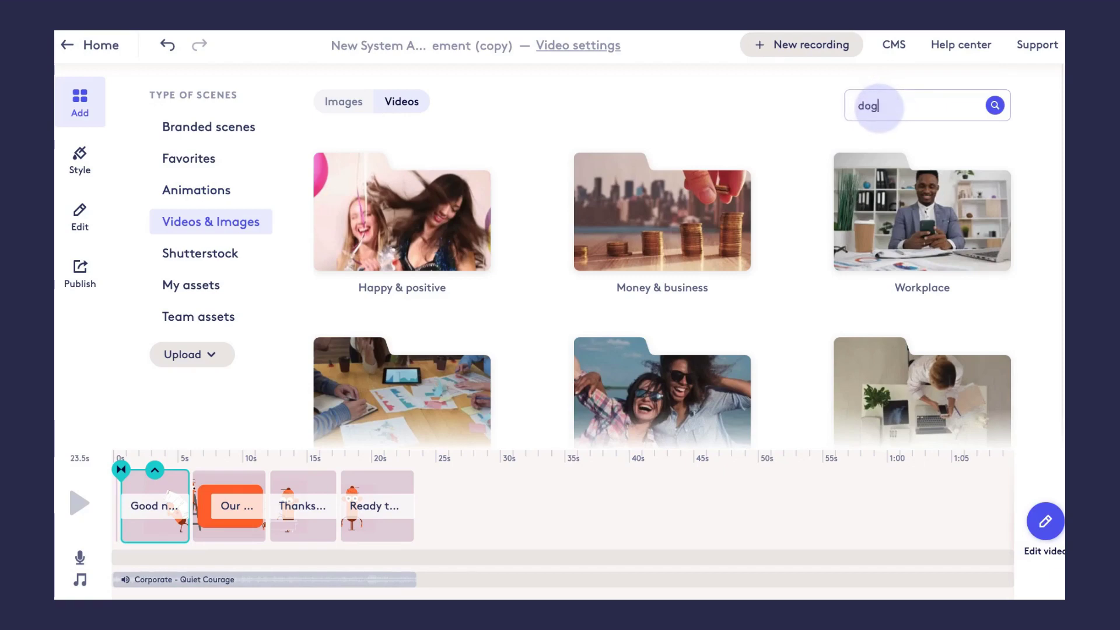
pyautogui.press('Return')
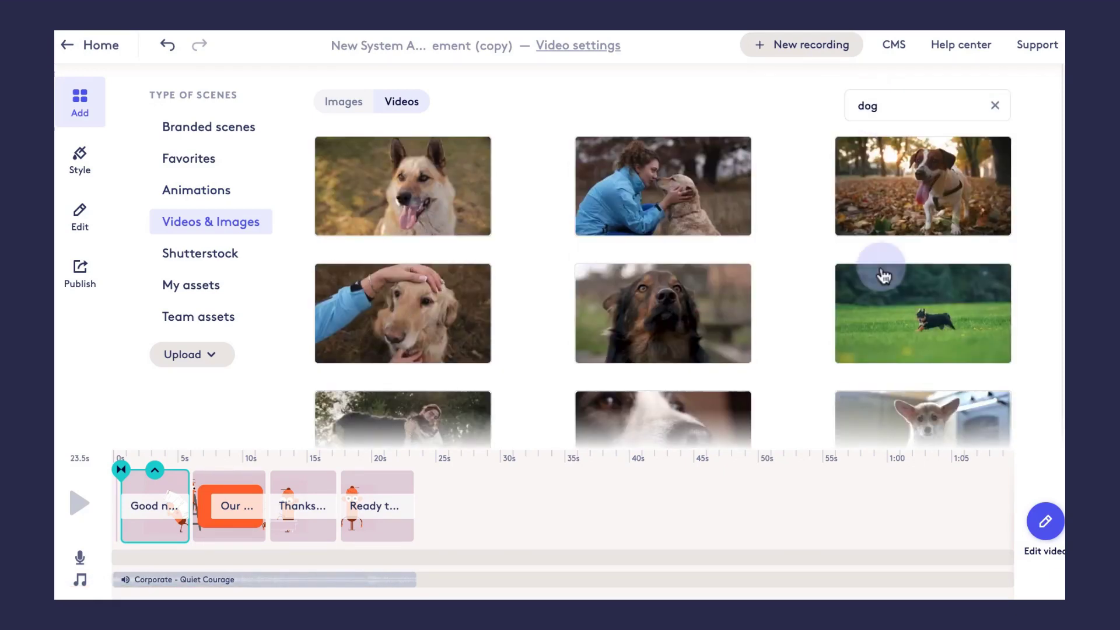
pyautogui.click(880, 343)
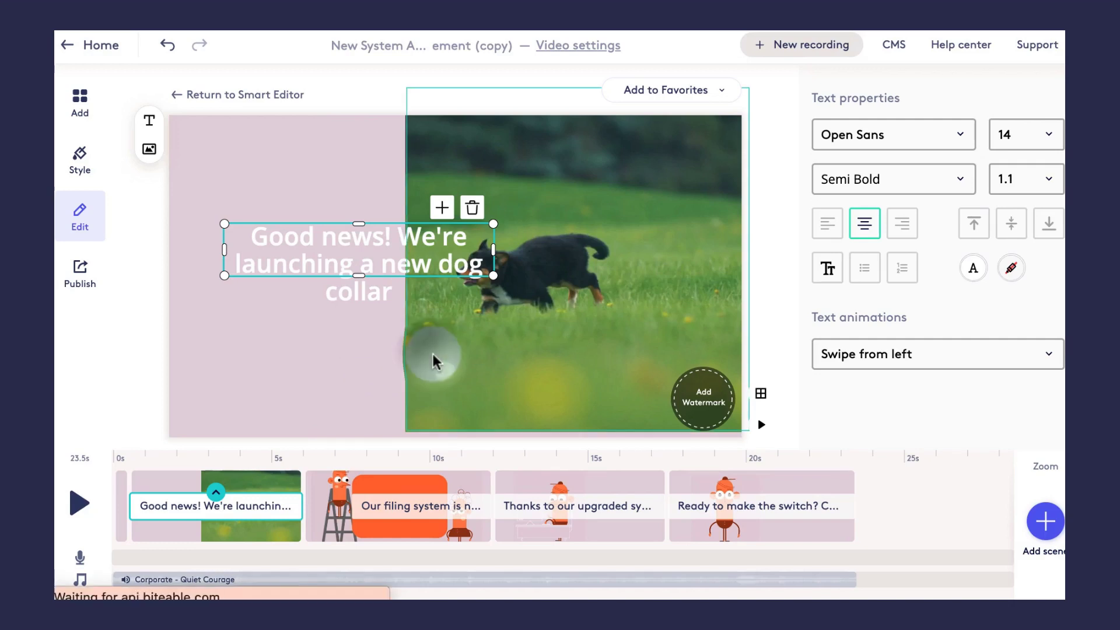
# - Enlarge and shift the dog video so it fills the first scene
pyautogui.click(414, 332)
pyautogui.moveTo(404, 430); pyautogui.dragTo(327, 426)
pyautogui.moveTo(498, 346); pyautogui.dragTo(168, 278)
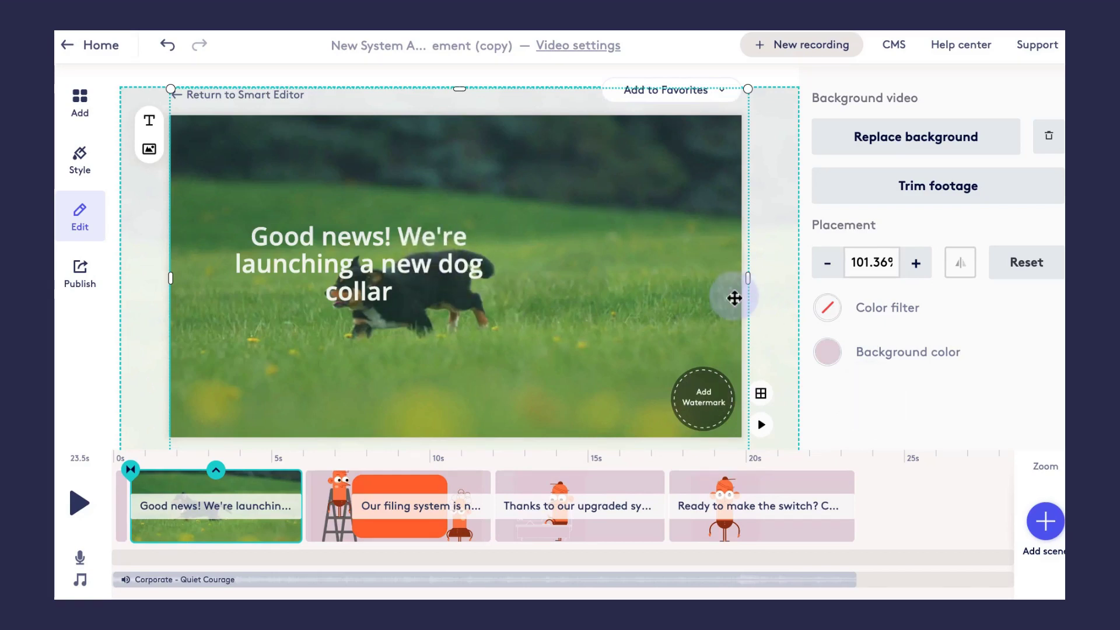
# - Move the first scene's headline to the upper right of the frame
pyautogui.click(408, 265)
pyautogui.moveTo(361, 272); pyautogui.dragTo(594, 199)
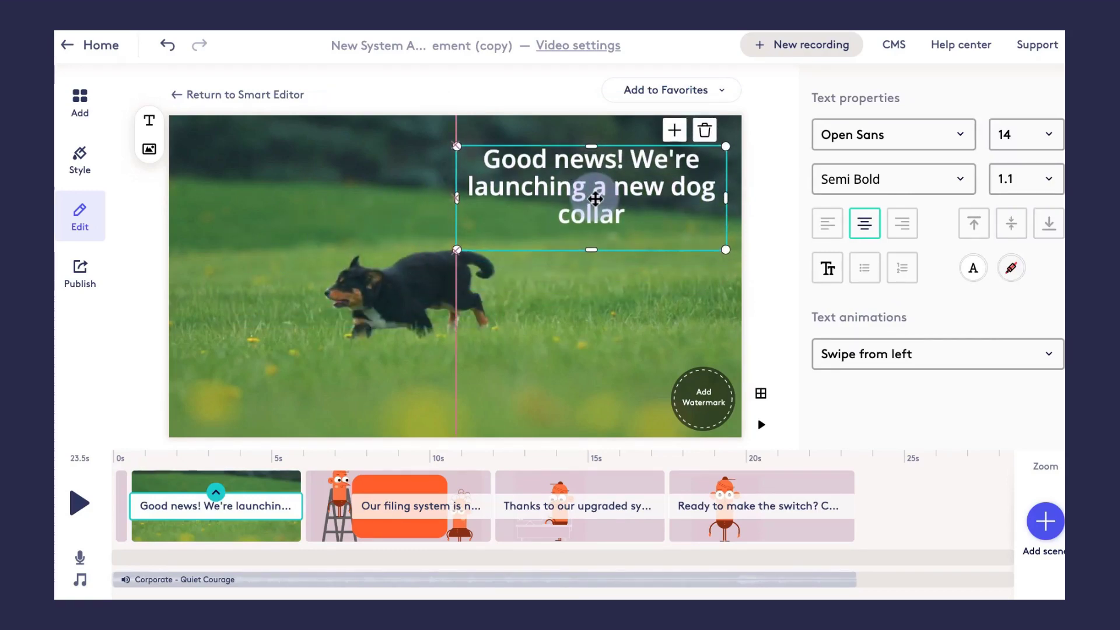
pyautogui.click(603, 47)
# - Turn the watermark off in Video settings, save, and select the second scene
pyautogui.click(428, 357)
pyautogui.click(694, 407)
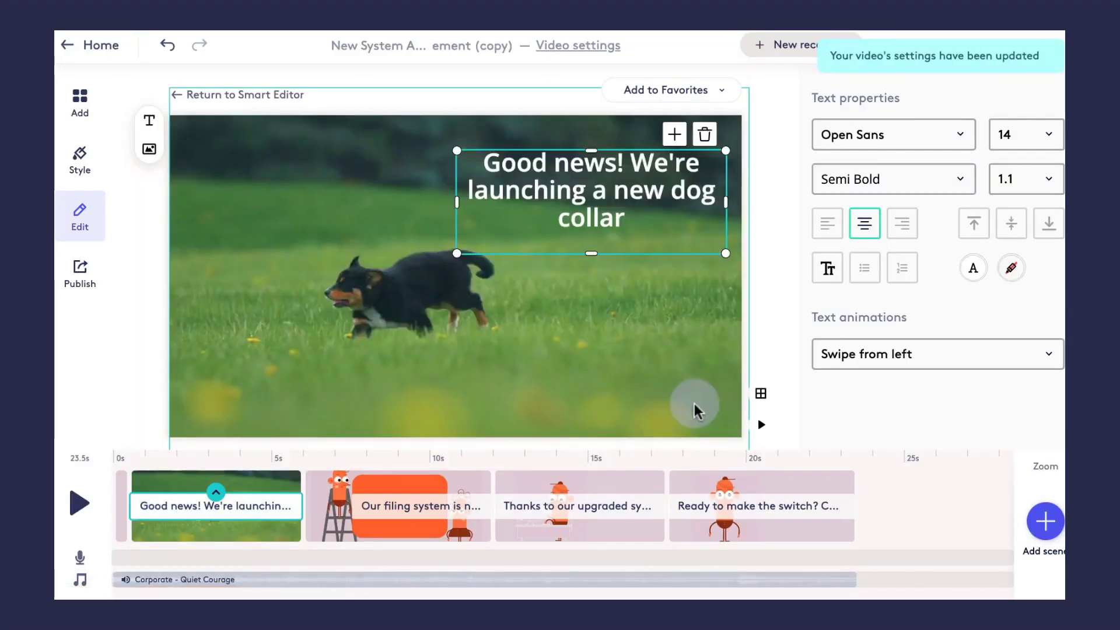
pyautogui.click(382, 535)
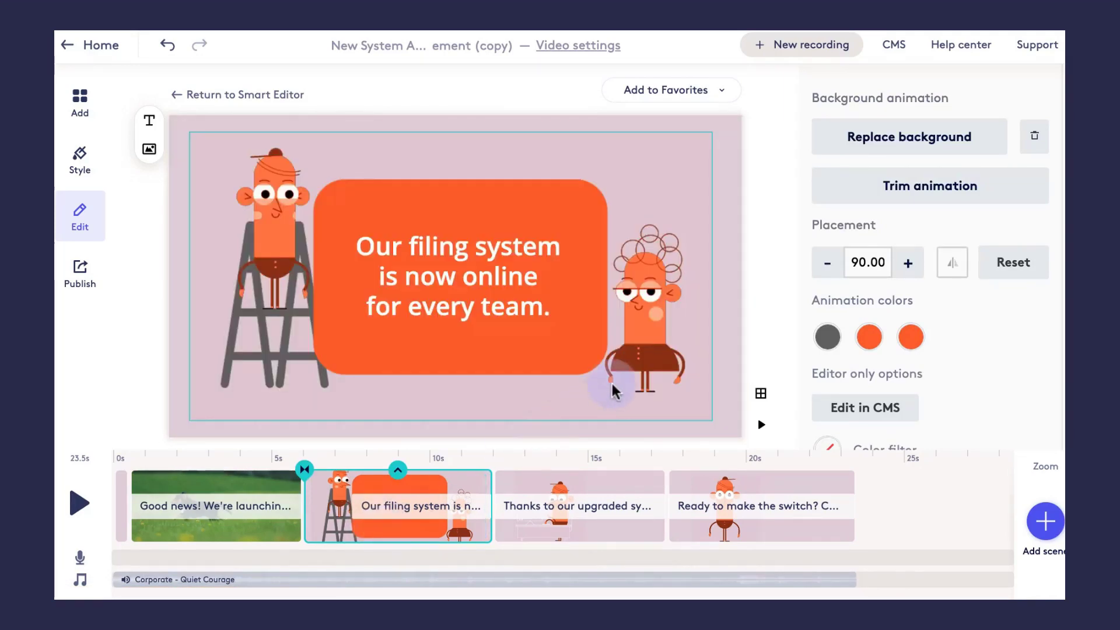
# - Replace the second scene's text with 'The launch will take place on February 23, 2023'
pyautogui.click(555, 255)
pyautogui.moveTo(551, 309); pyautogui.dragTo(497, 288)
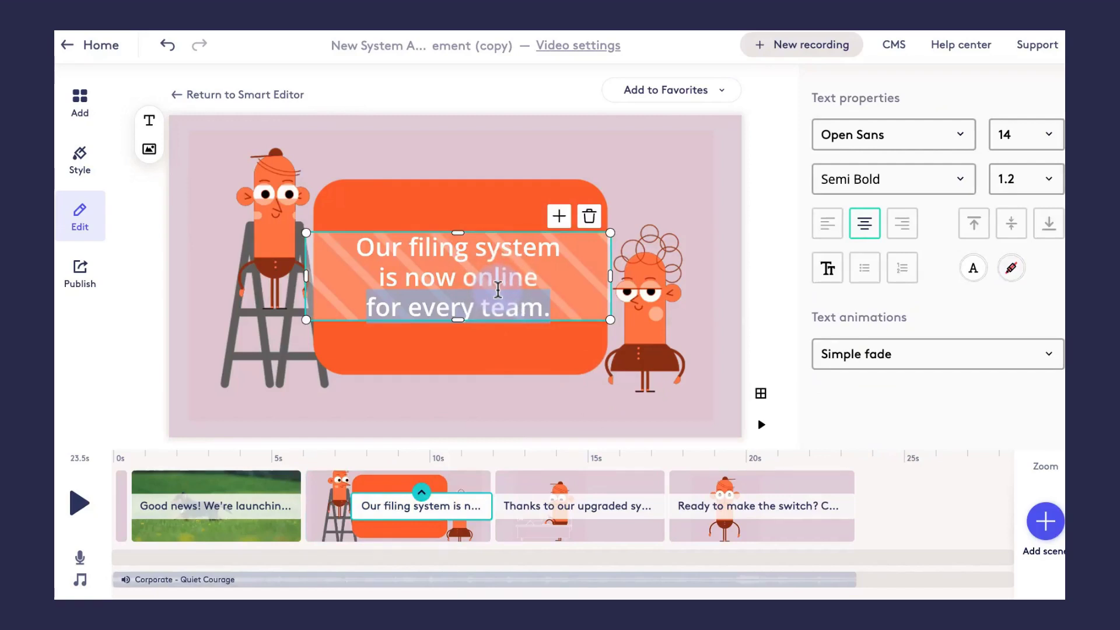
pyautogui.write('The launch will take place ')
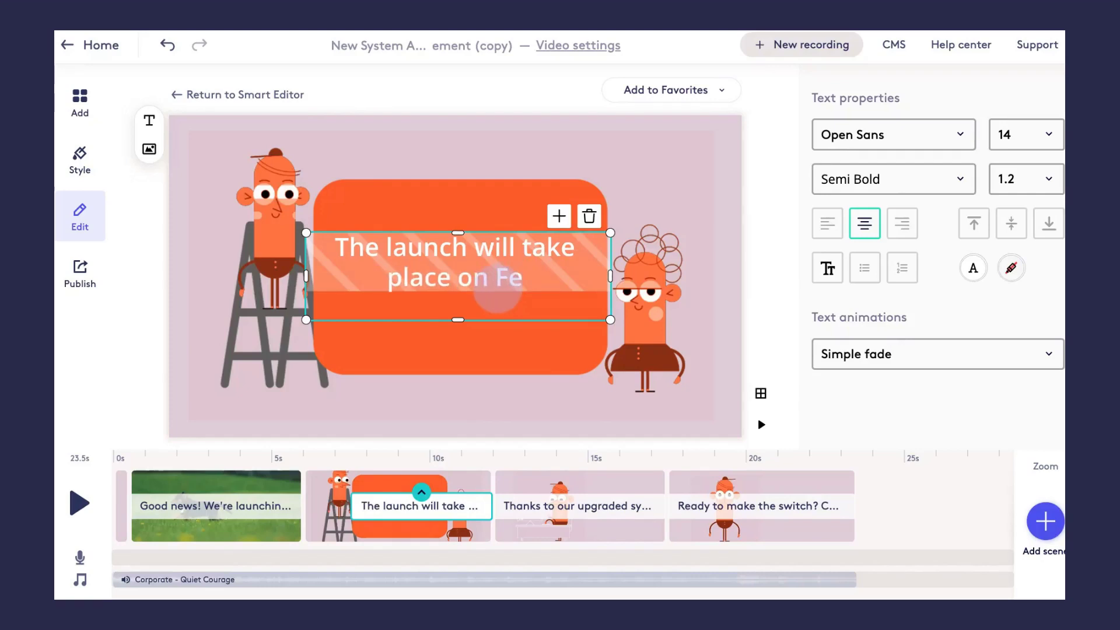
pyautogui.write('on February 23, 2023')
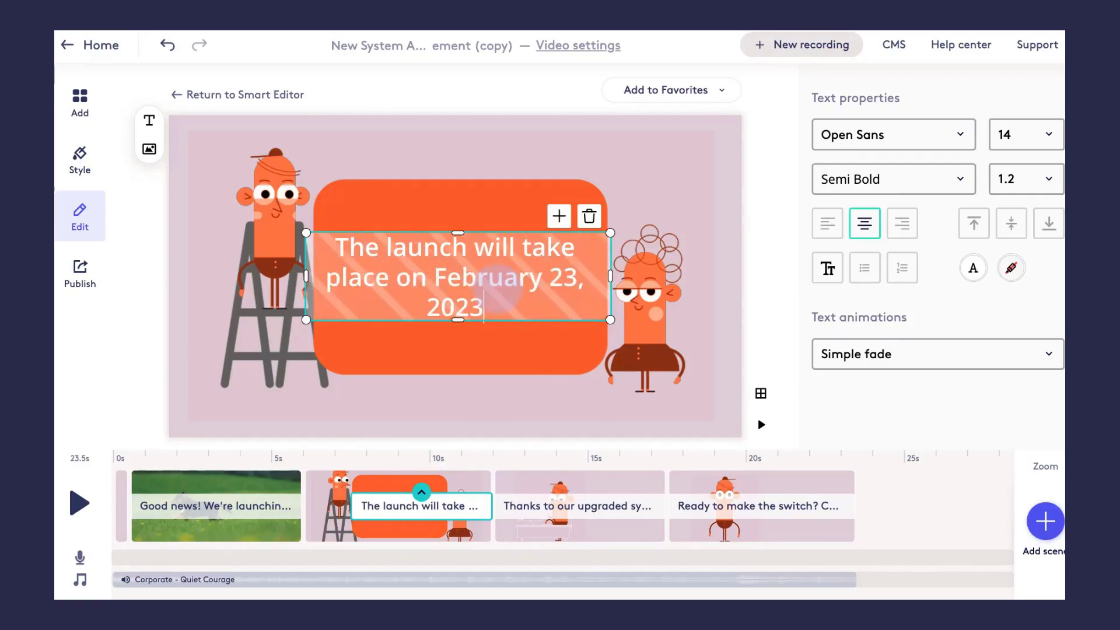
pyautogui.click(480, 161)
pyautogui.click(887, 147)
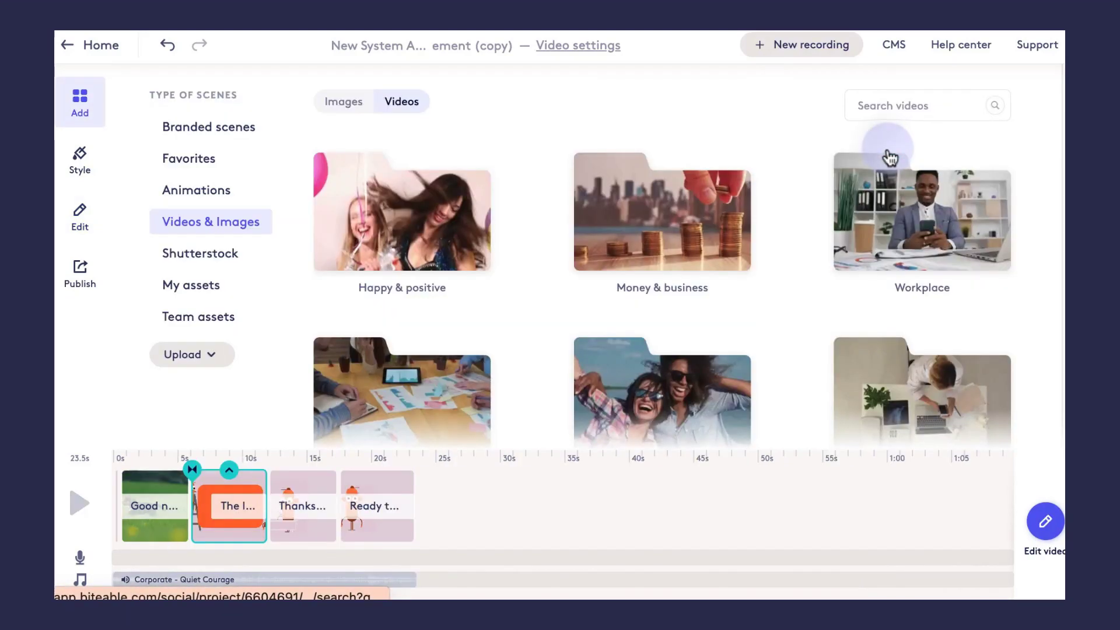
# - Set the second scene's background to the red-topped 'calendar' animation
pyautogui.click(896, 113)
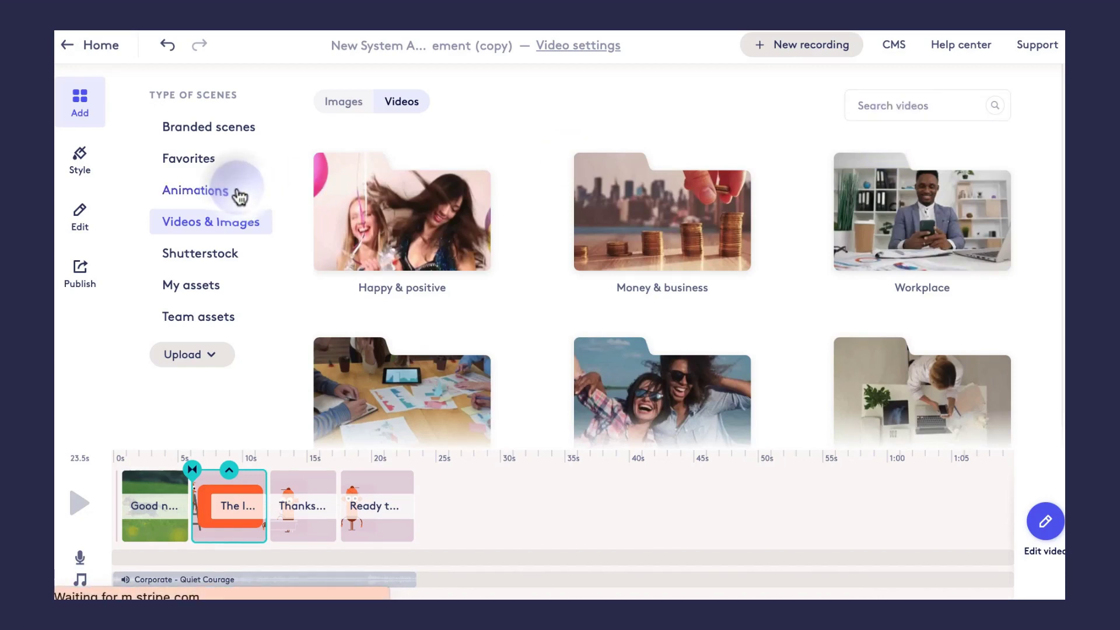
pyautogui.click(240, 191)
pyautogui.click(408, 96)
pyautogui.write('calendar')
pyautogui.press('Return')
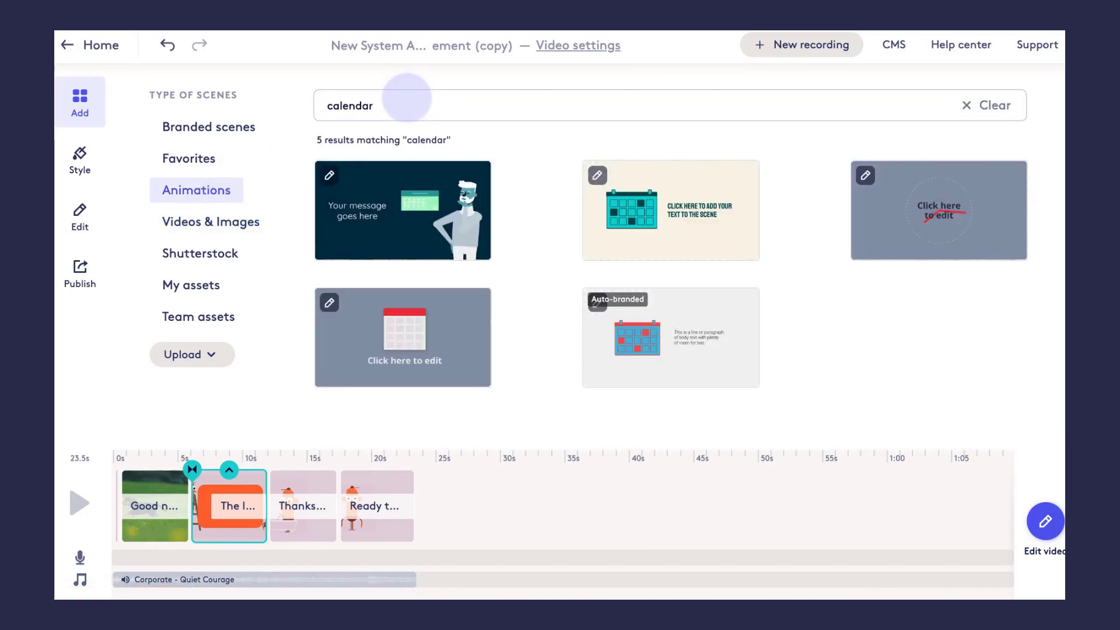
pyautogui.click(398, 350)
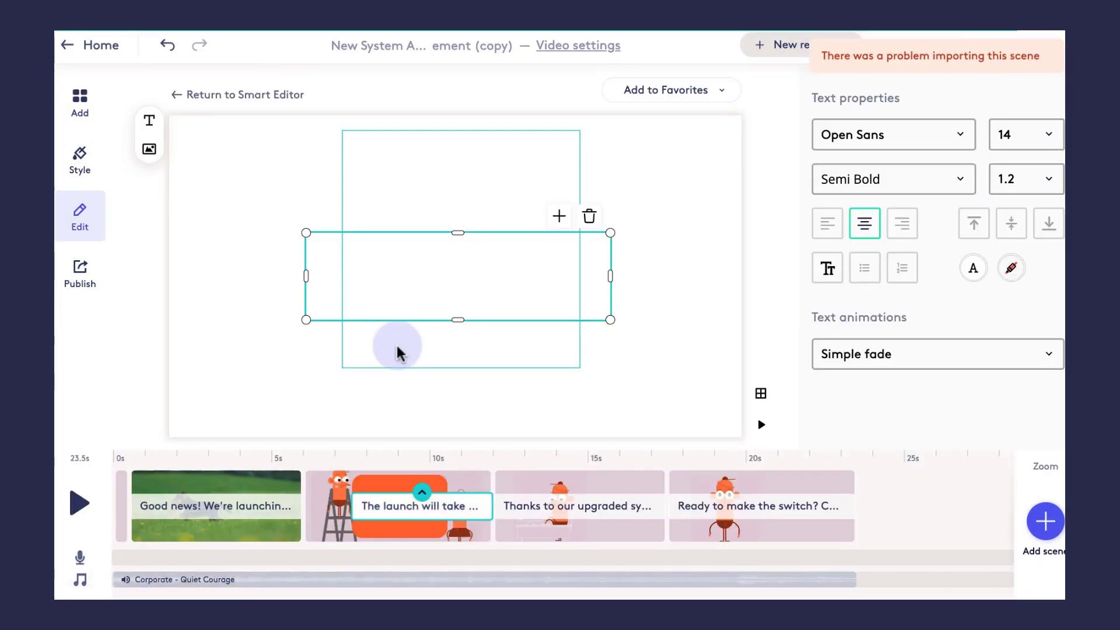
# - Move the date text below the calendar, widen it to two lines, and delete the third scene
pyautogui.moveTo(457, 262); pyautogui.dragTo(472, 373)
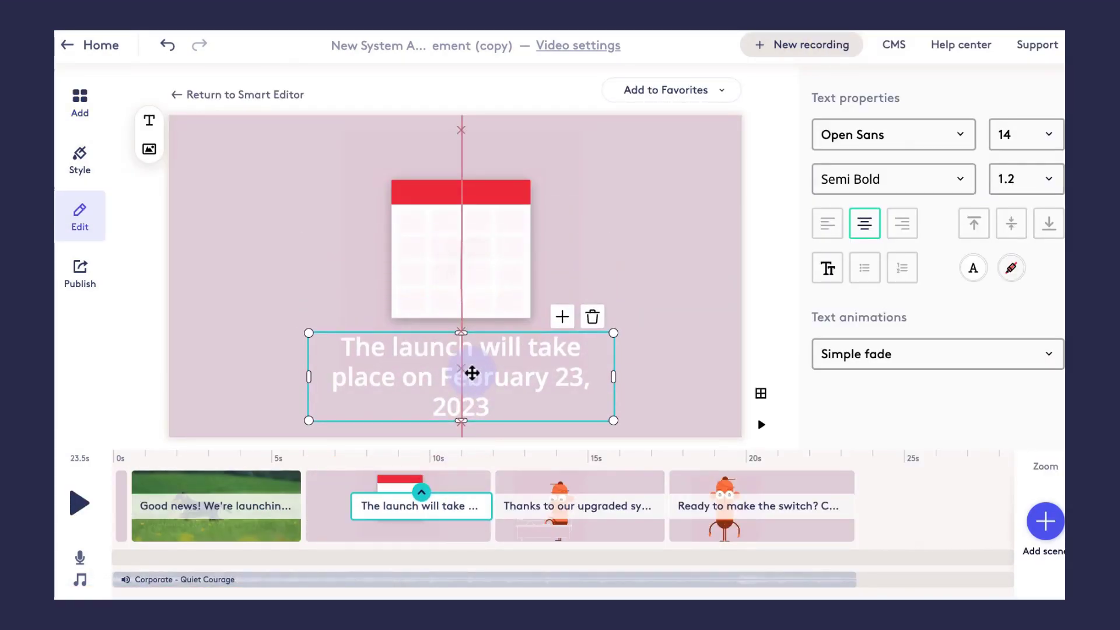
pyautogui.moveTo(613, 376); pyautogui.dragTo(576, 387)
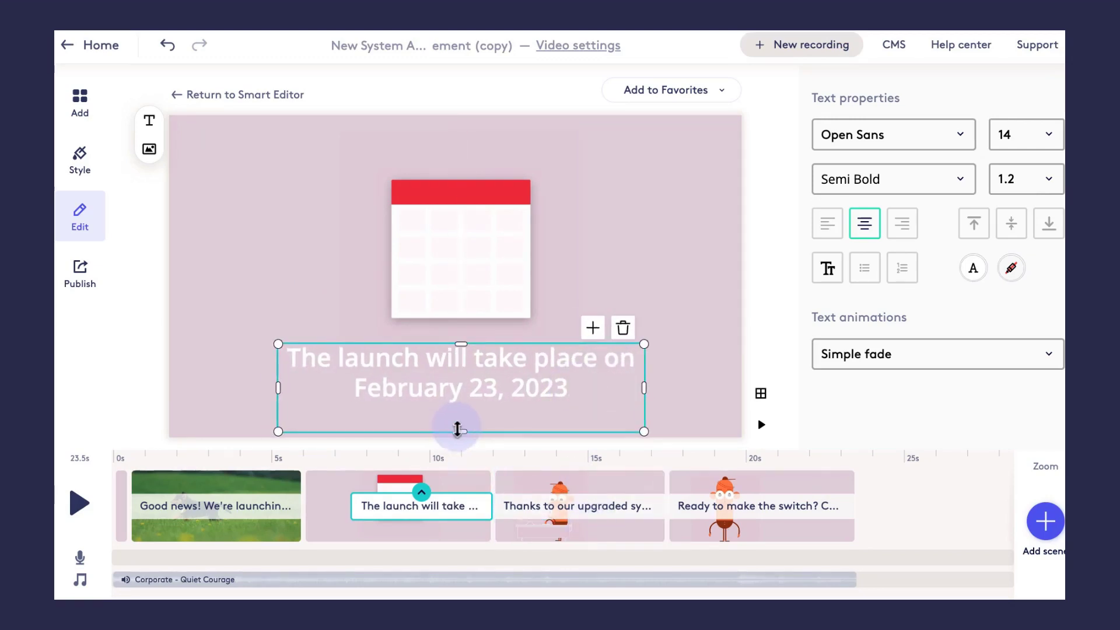
pyautogui.click(531, 534)
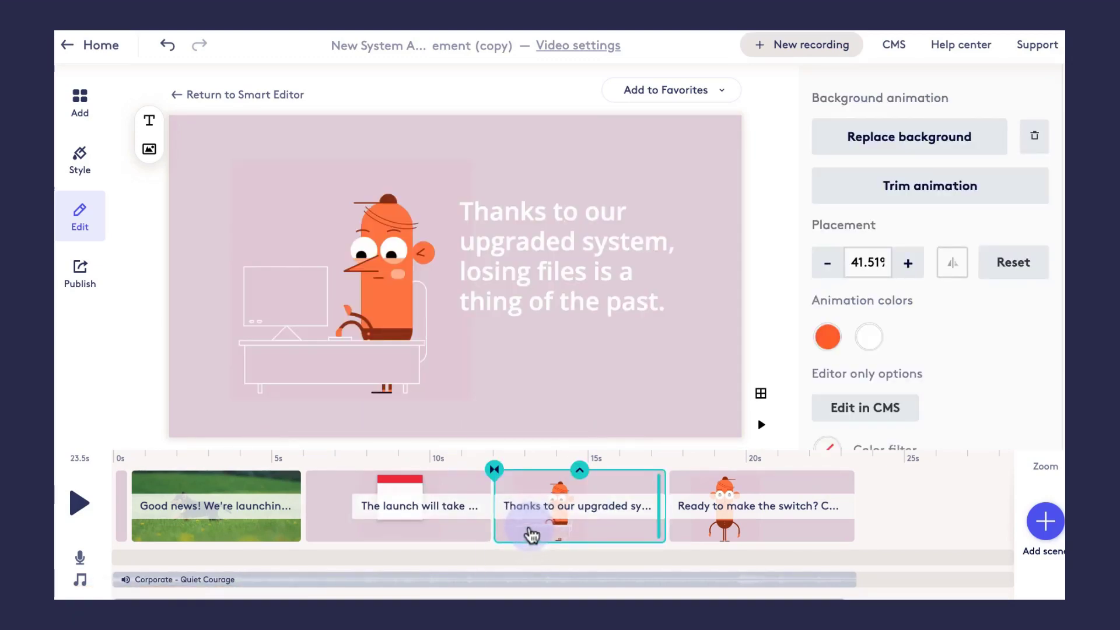
pyautogui.click(579, 470)
# - Delete the upgrade scene and change the last scene's text to 'If you have any questions, email us at' plus the contact e-mail
pyautogui.click(564, 362)
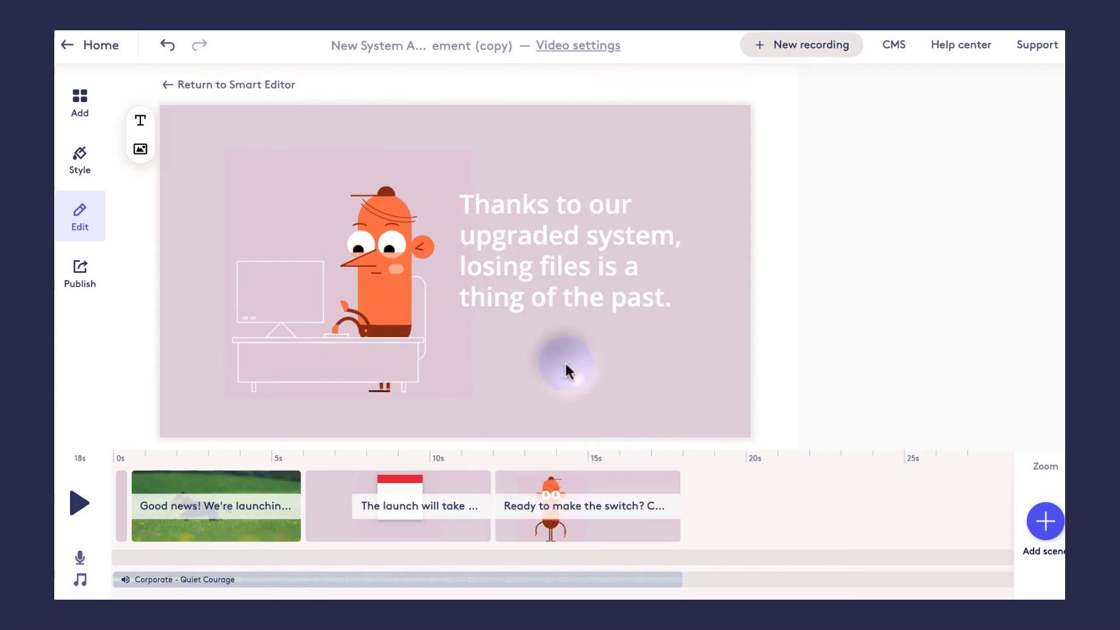
pyautogui.click(568, 506)
pyautogui.hotkey('ctrl', 'a')
pyautogui.write('If you have any questions, email us')
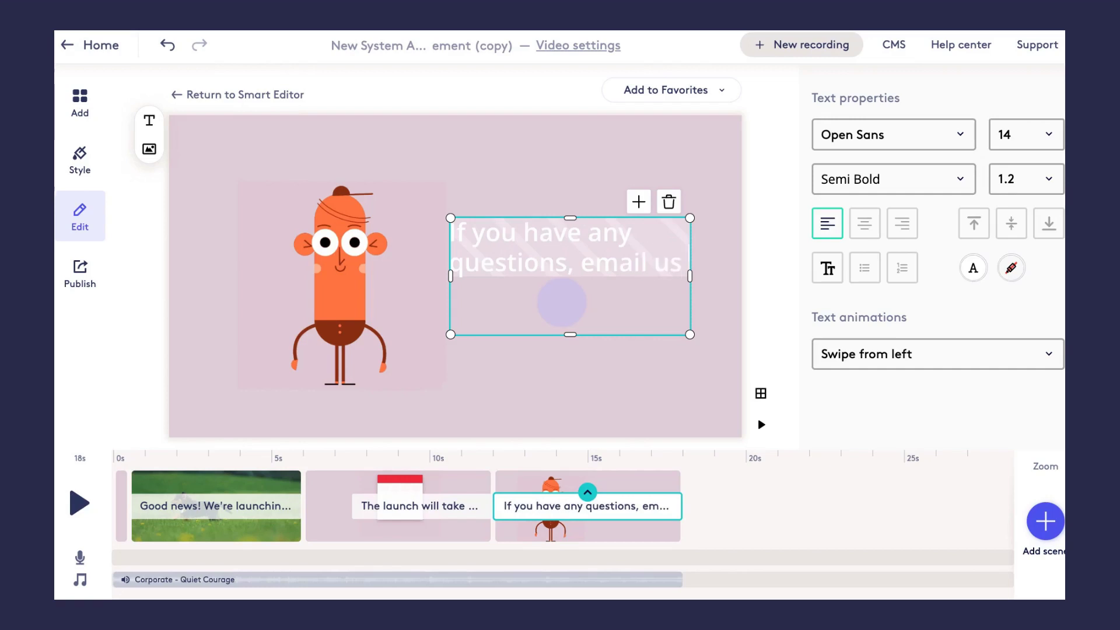
pyautogui.write(' at ')
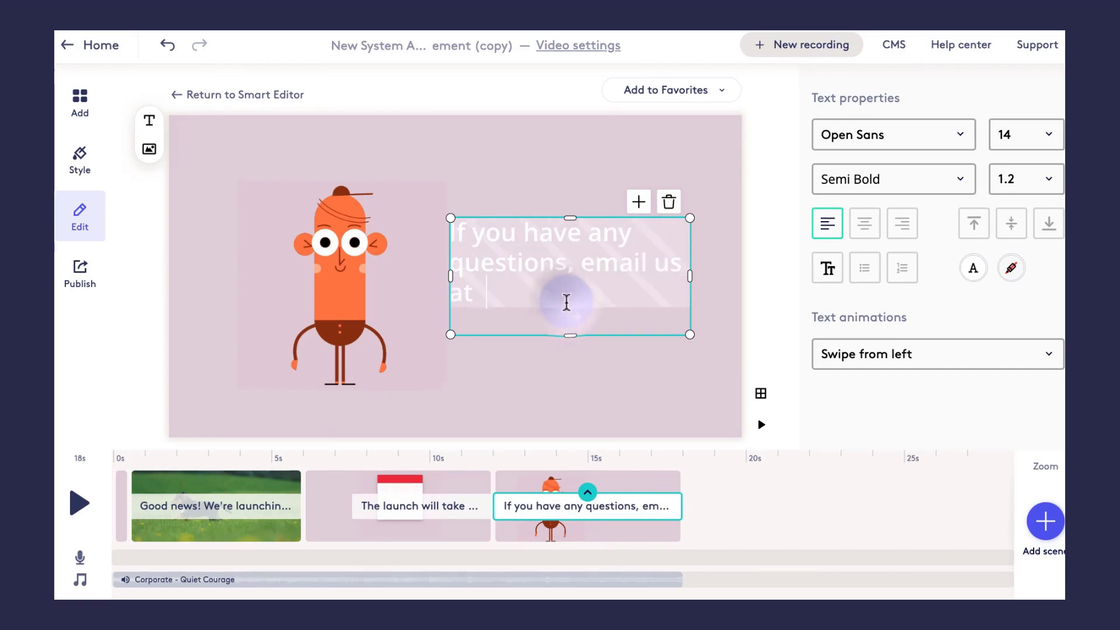
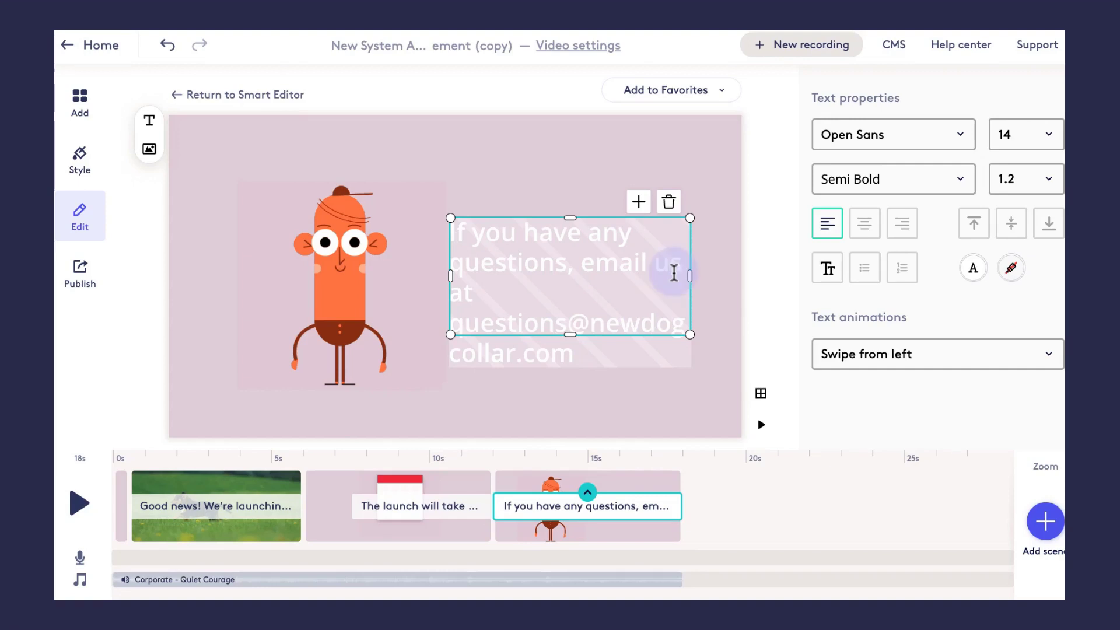
# - Widen the contact text box, centre-align the text and move it lower
pyautogui.moveTo(689, 276); pyautogui.dragTo(737, 277)
pyautogui.moveTo(450, 275); pyautogui.dragTo(357, 275)
pyautogui.click(857, 229)
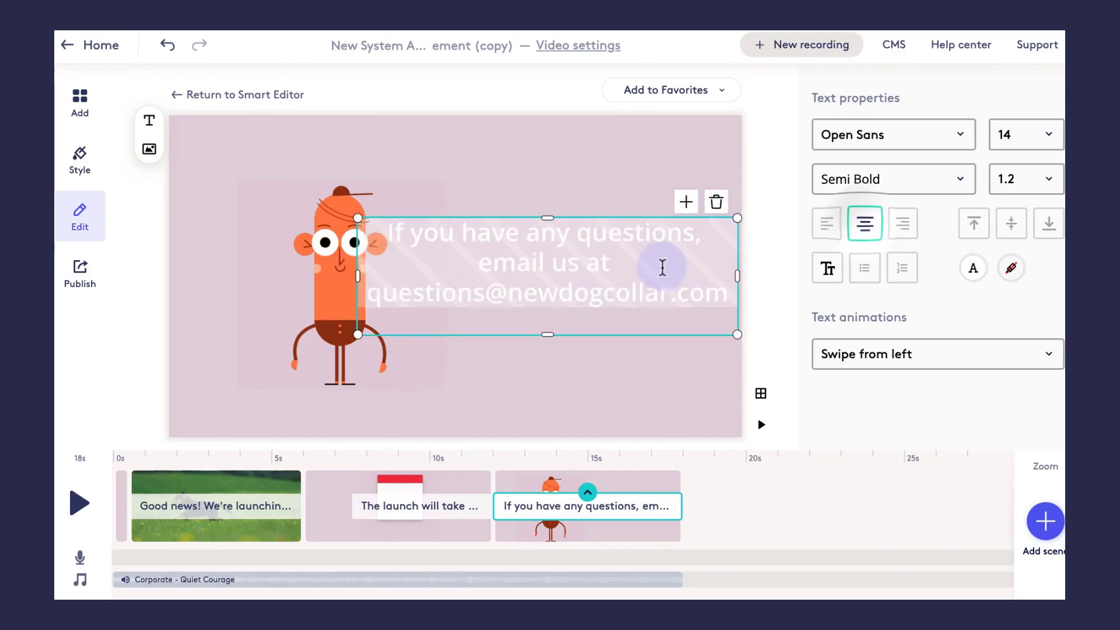
pyautogui.moveTo(617, 262); pyautogui.dragTo(525, 353)
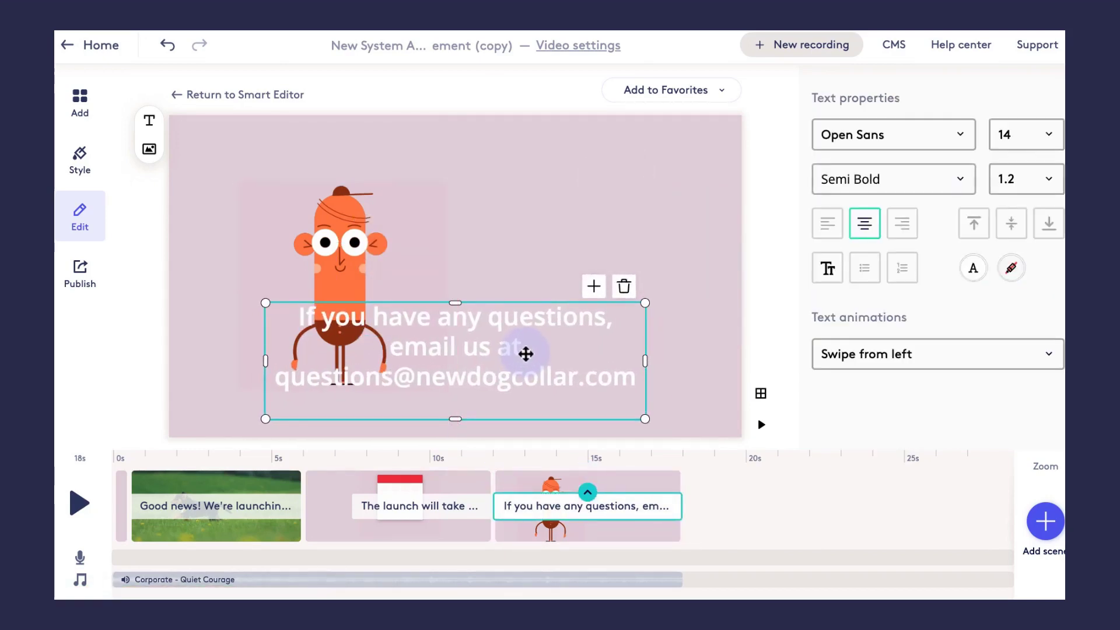
pyautogui.click(625, 158)
pyautogui.click(922, 140)
# - Add the dark question-mark animation scene from a 'question' search and shift the question mark right
pyautogui.click(197, 189)
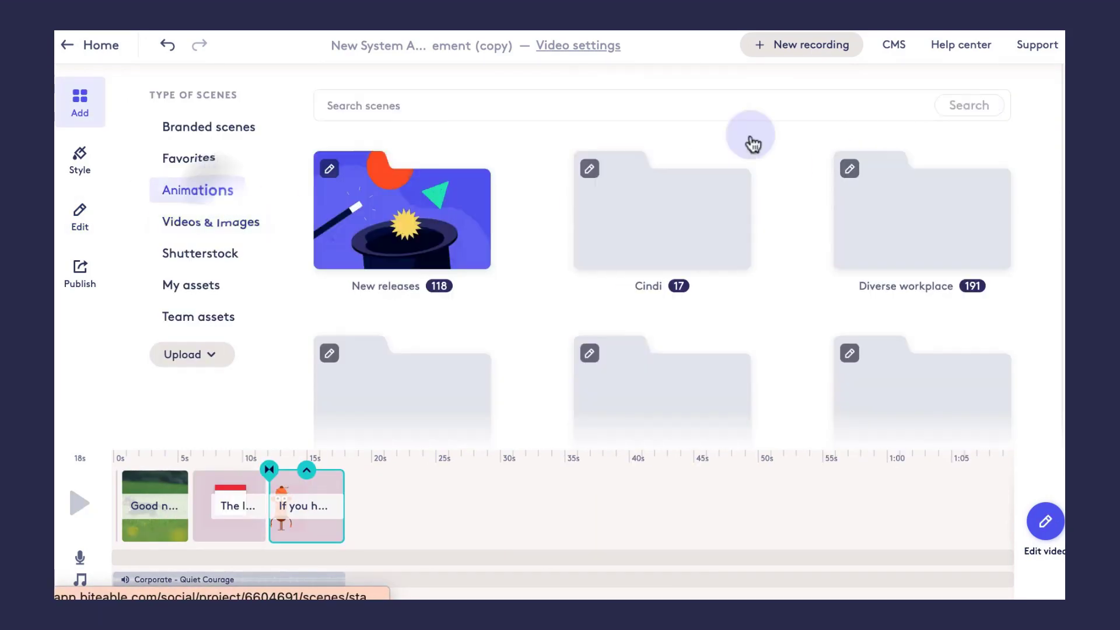
pyautogui.click(856, 108)
pyautogui.press('Return')
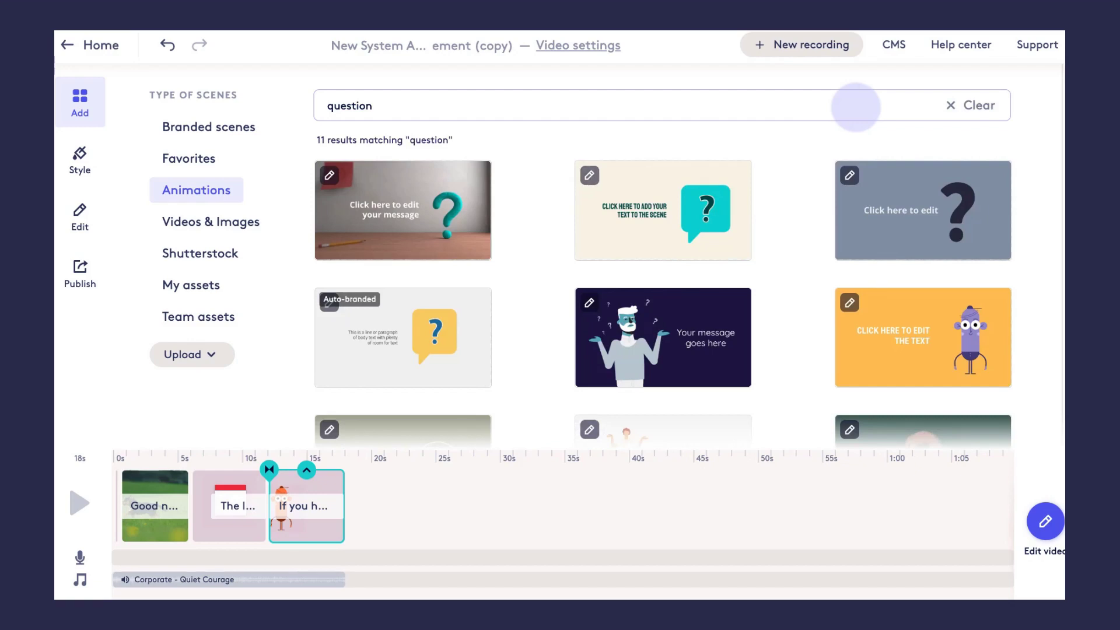
pyautogui.scroll(-1, 907, 218)
pyautogui.click(907, 219)
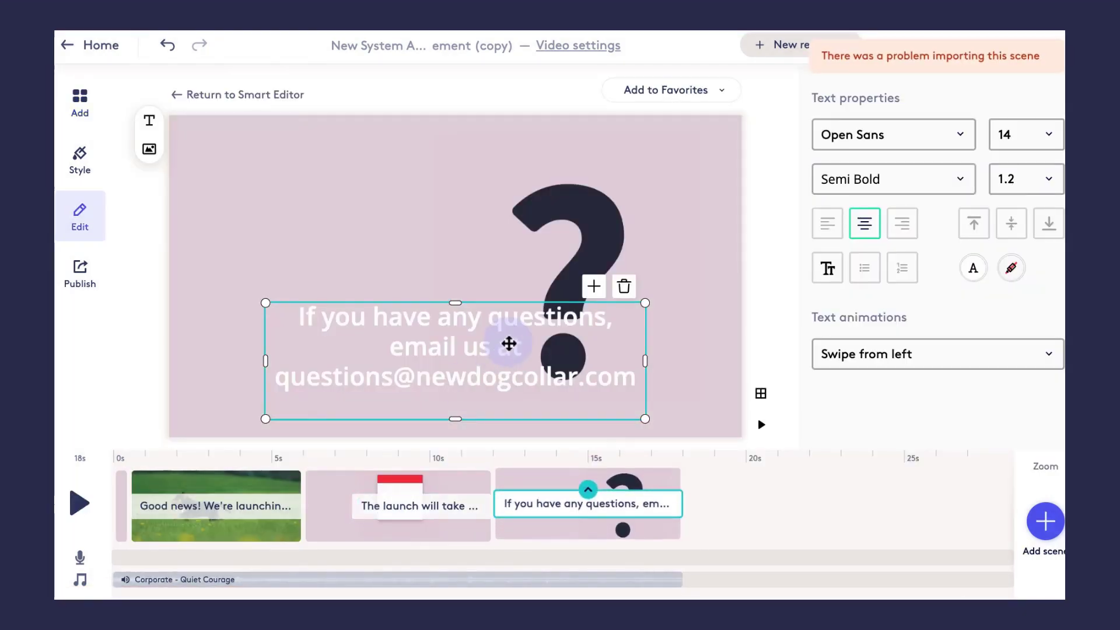
pyautogui.click(617, 225)
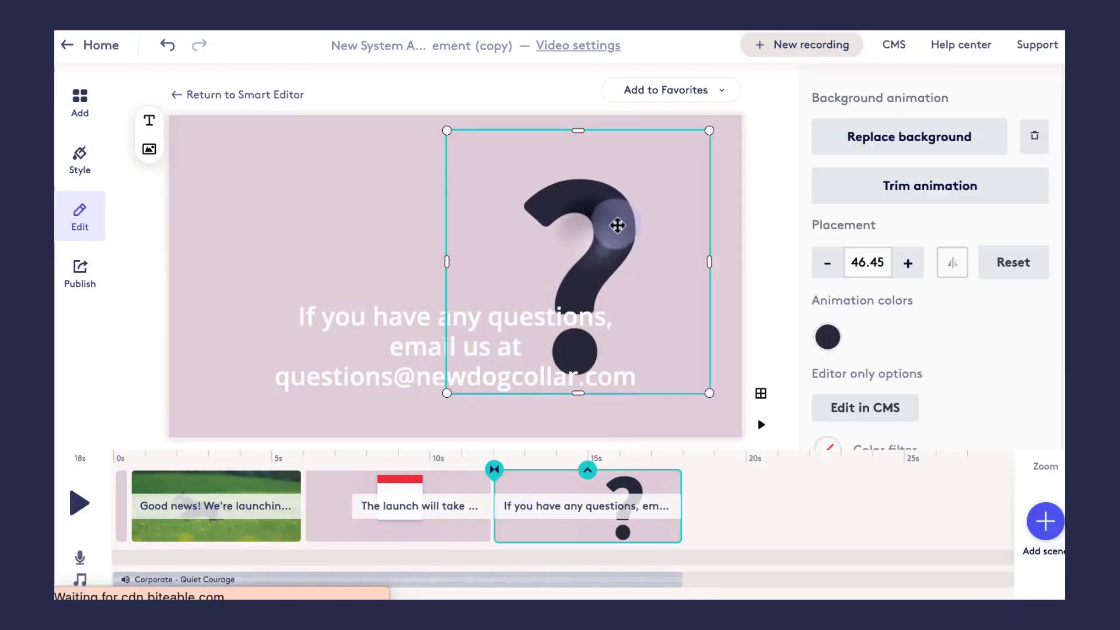
pyautogui.moveTo(617, 225); pyautogui.dragTo(669, 220)
# - Set the contact text to font size 12 and narrow its box to the left
pyautogui.click(695, 286)
pyautogui.click(1027, 134)
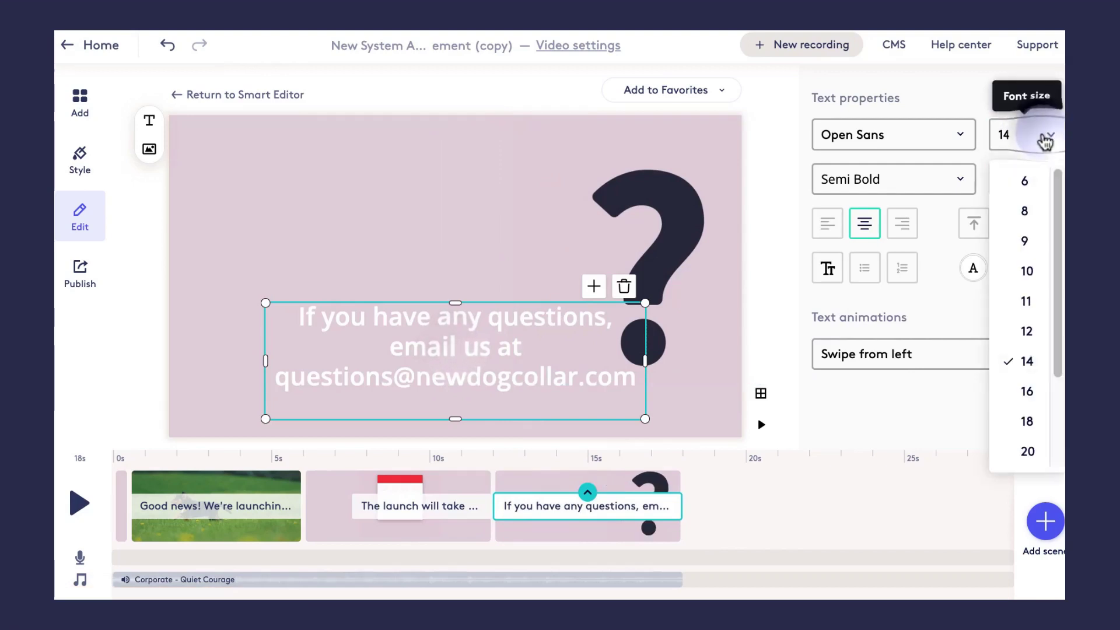
pyautogui.click(1031, 326)
pyautogui.moveTo(645, 361); pyautogui.dragTo(483, 277)
# - Zoom into the timeline and delete the empty opening scene
pyautogui.click(1026, 466)
pyautogui.moveTo(999, 495); pyautogui.dragTo(1012, 495)
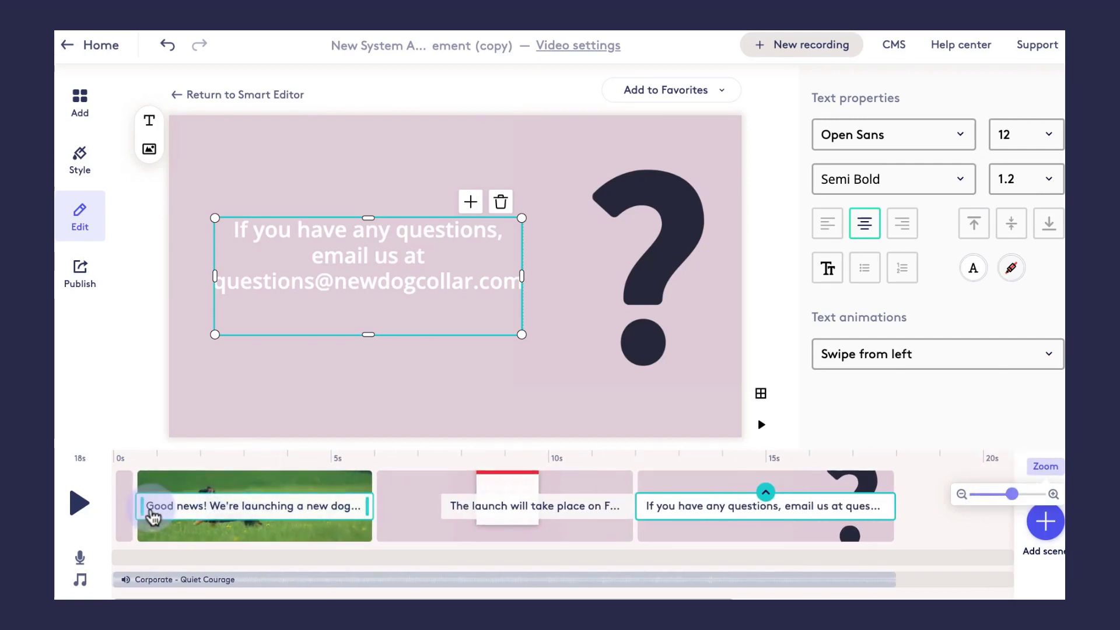
pyautogui.moveTo(125, 512); pyautogui.dragTo(146, 512)
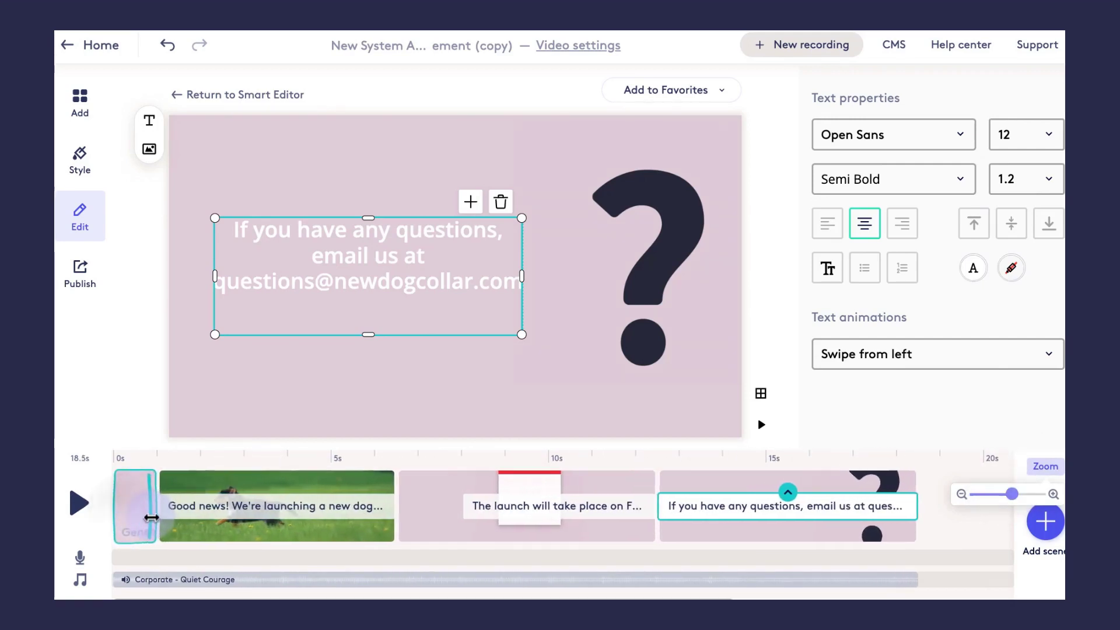
pyautogui.click(130, 509)
pyautogui.click(135, 473)
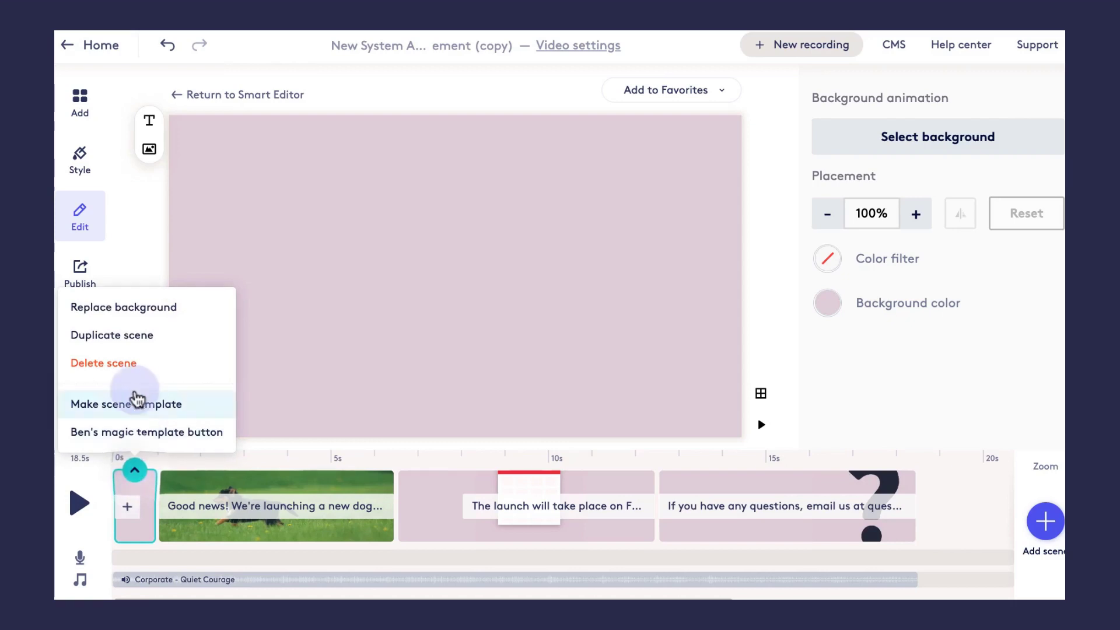
pyautogui.click(130, 361)
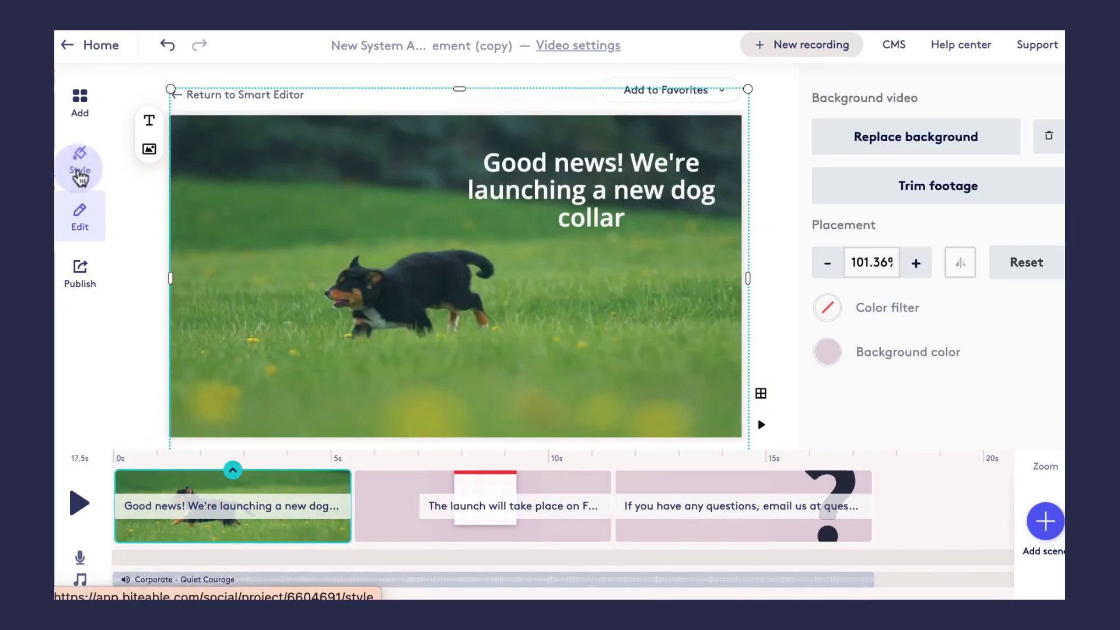
# - Style only the calendar and question scenes with a green #259938 background
pyautogui.click(79, 172)
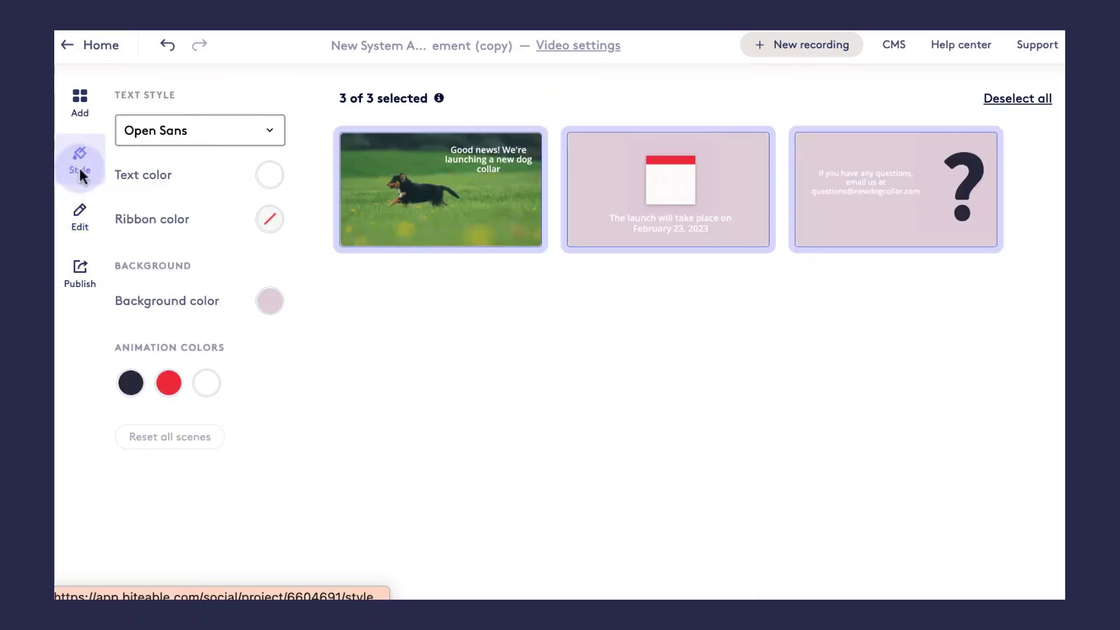
pyautogui.click(987, 104)
pyautogui.click(745, 180)
pyautogui.click(839, 230)
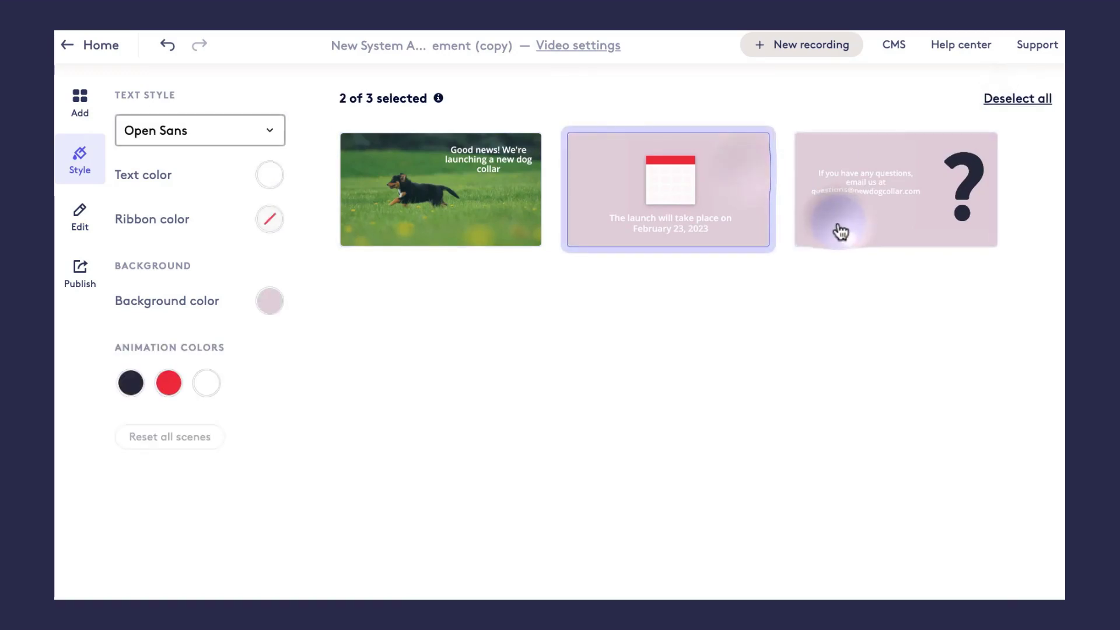
pyautogui.click(261, 308)
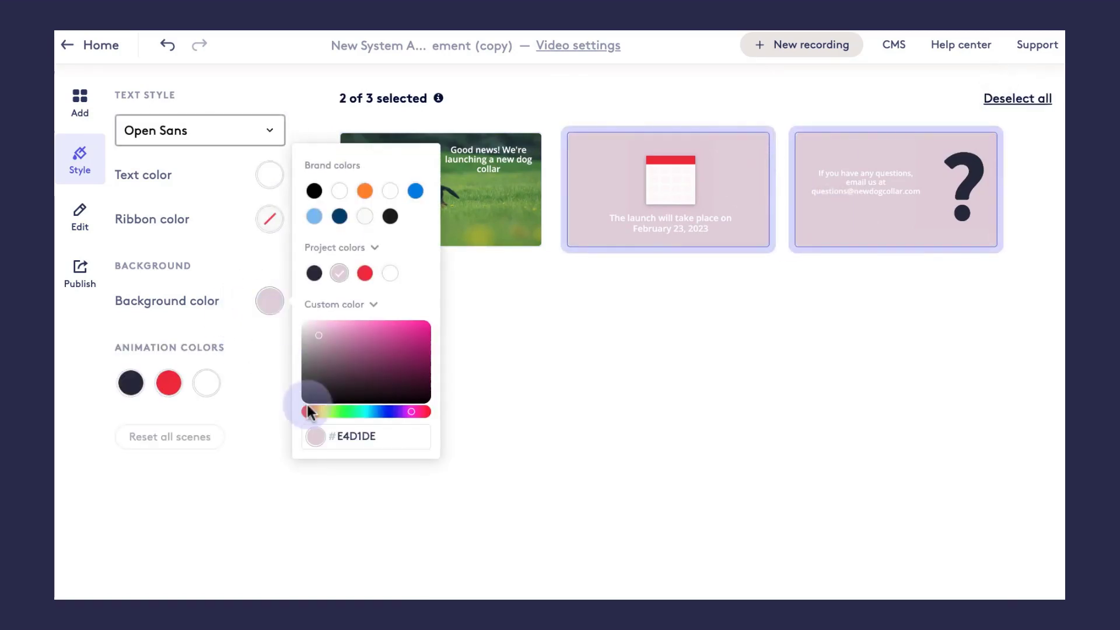
pyautogui.click(352, 411)
pyautogui.click(369, 328)
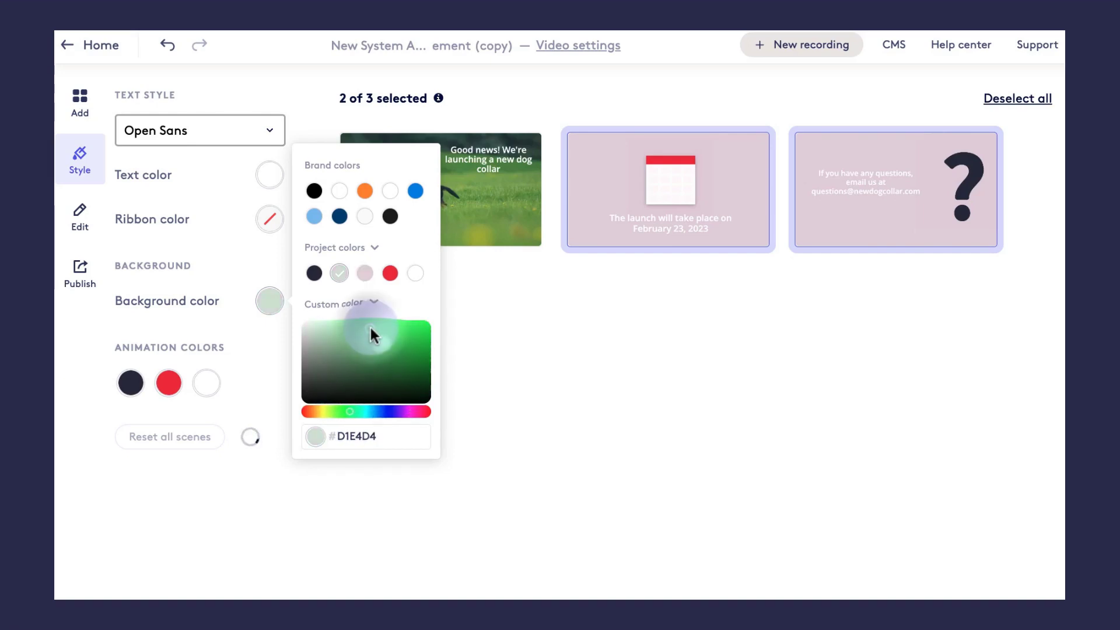
pyautogui.click(380, 342)
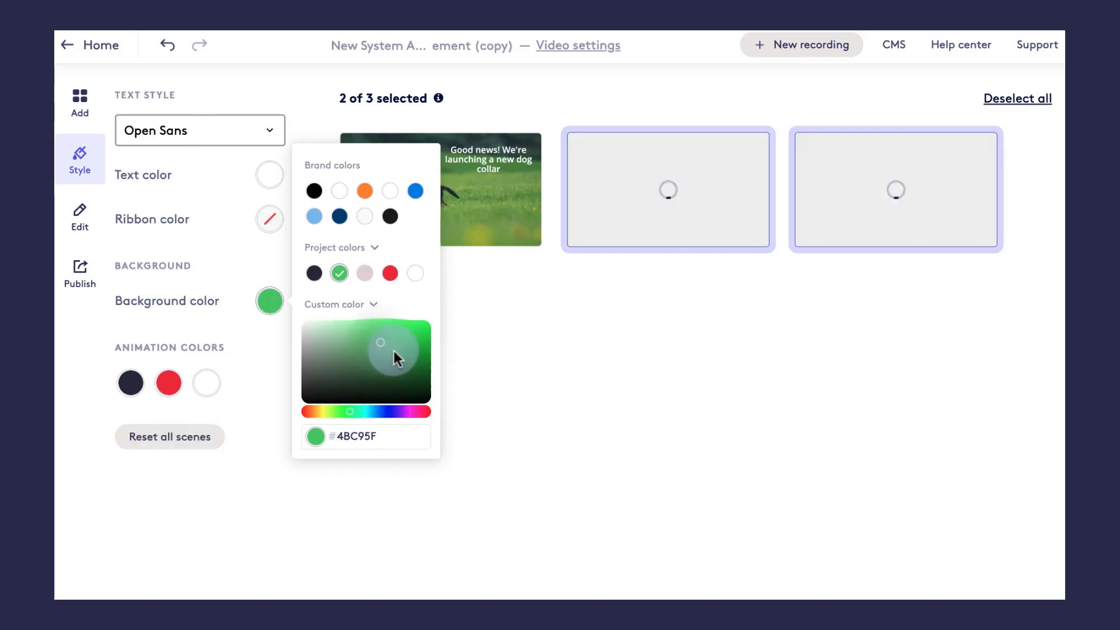
pyautogui.click(395, 354)
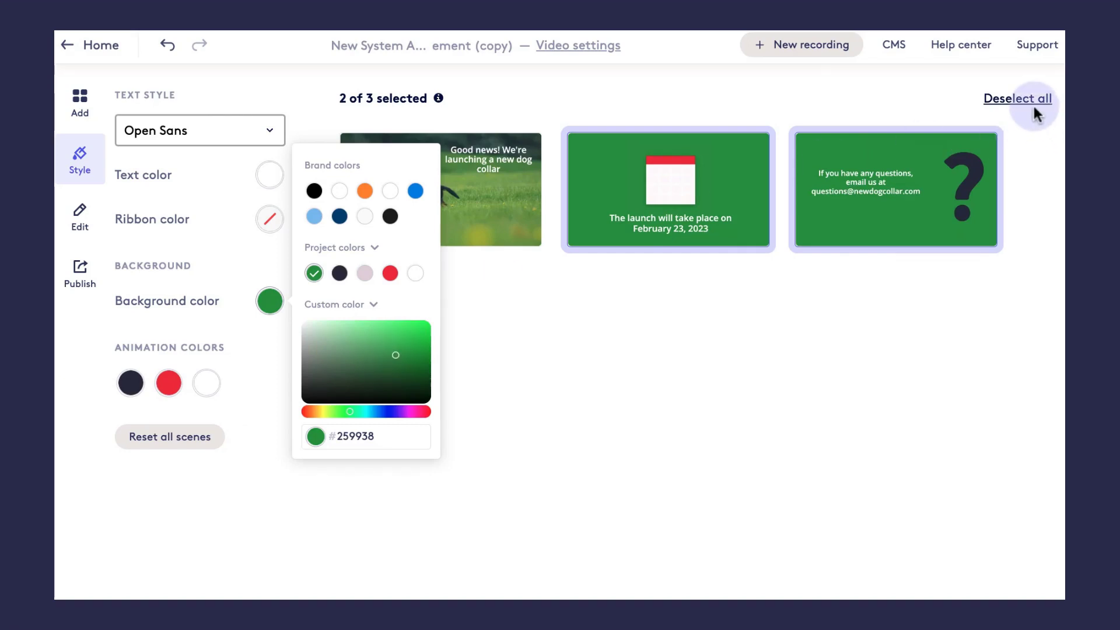
pyautogui.click(914, 338)
# - Set both animation colours of those scenes to black #000000
pyautogui.click(167, 384)
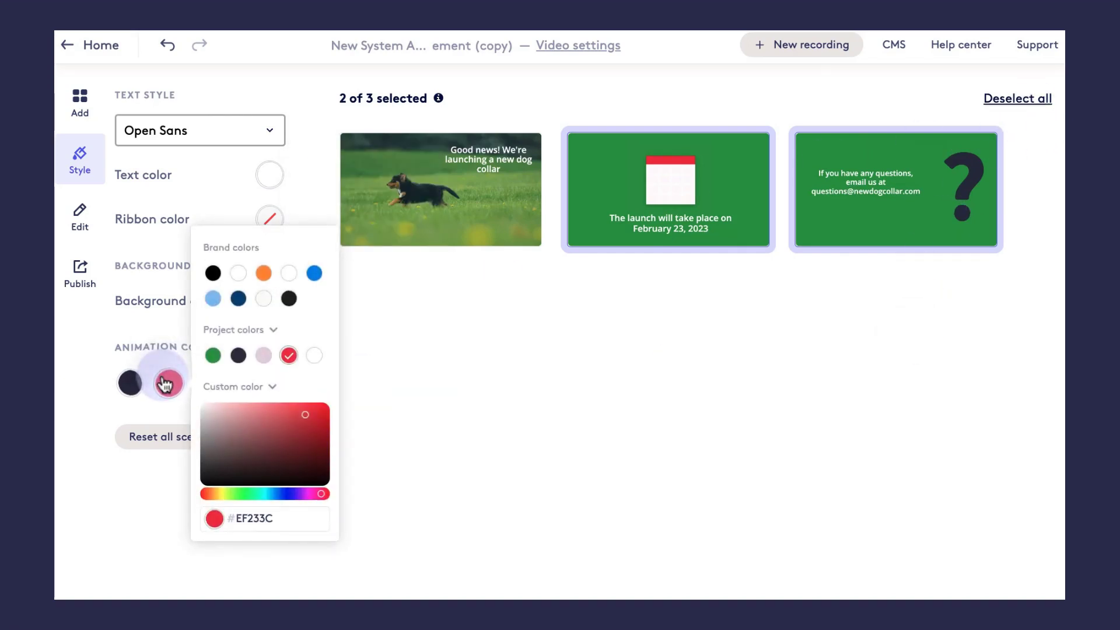
pyautogui.click(213, 273)
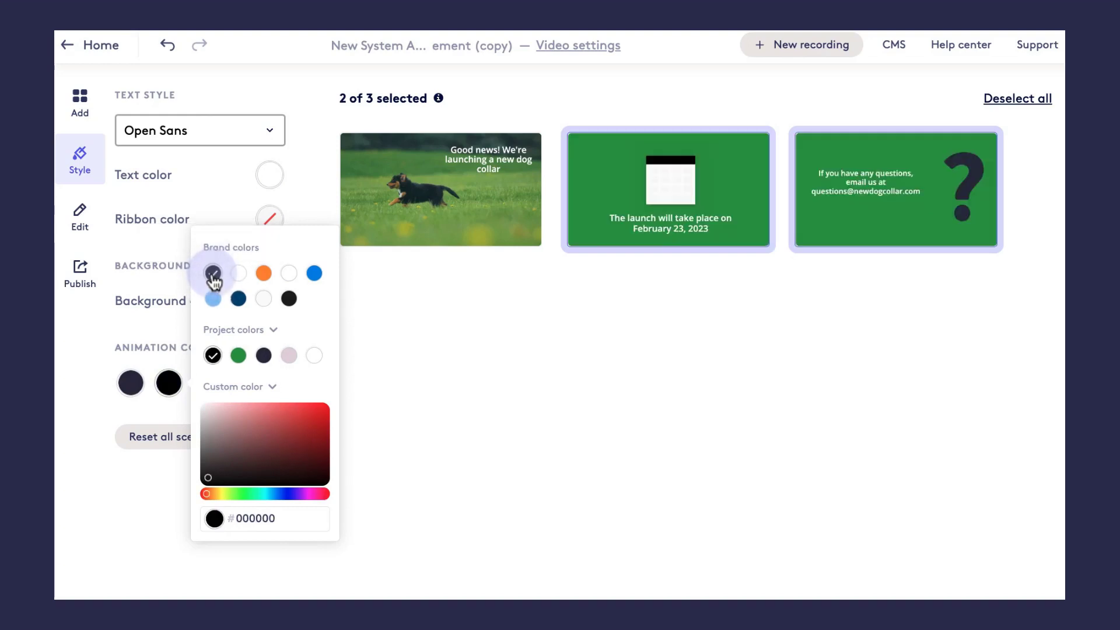
pyautogui.click(435, 334)
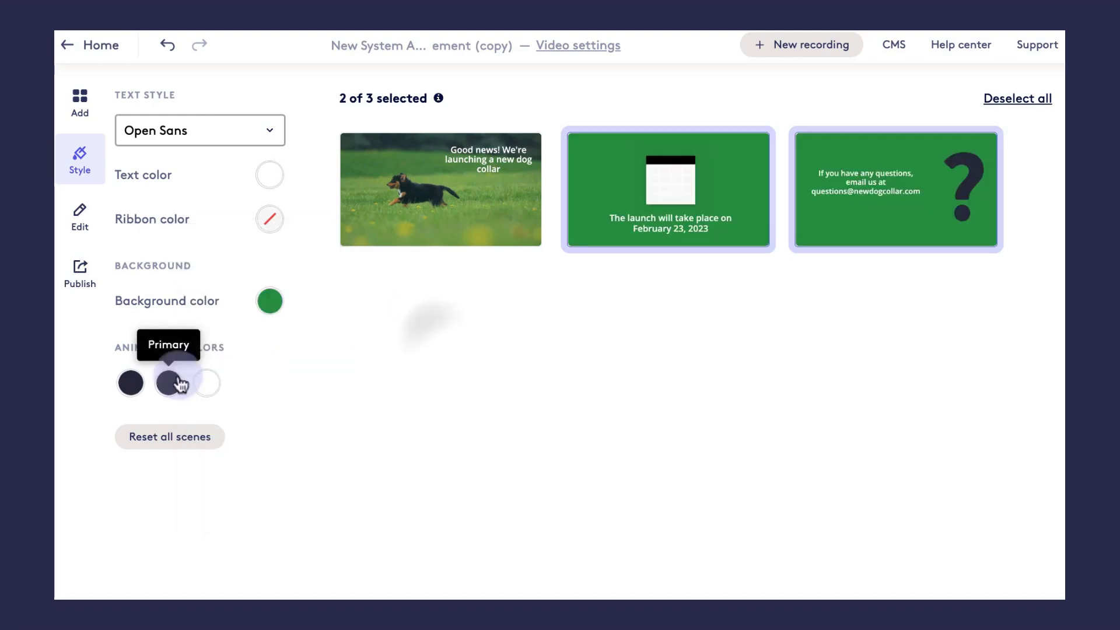
pyautogui.click(131, 383)
pyautogui.click(175, 272)
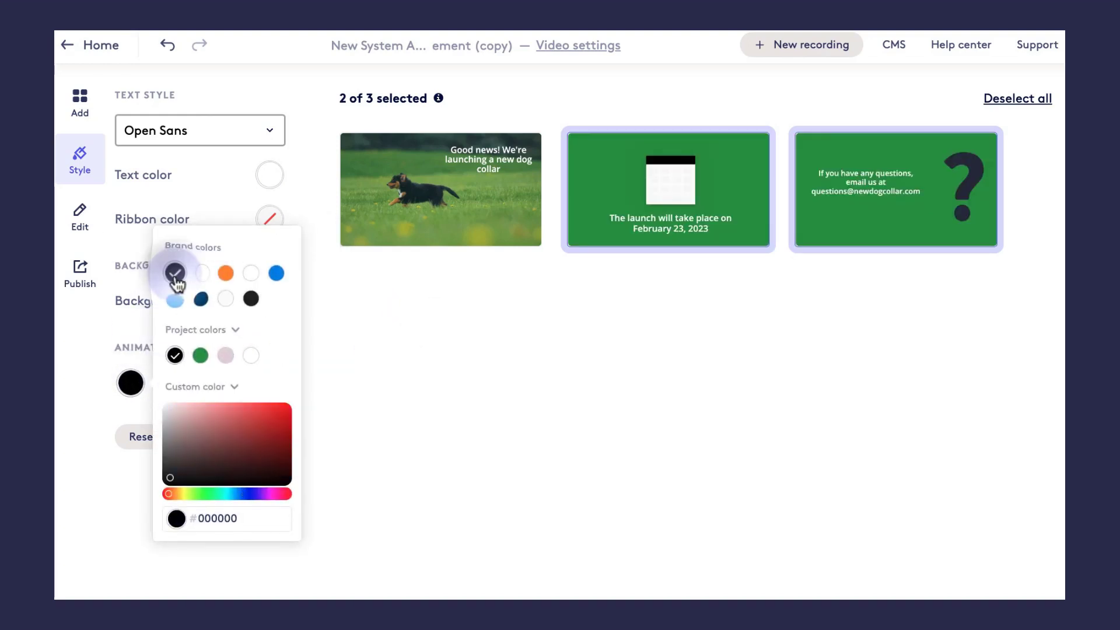
pyautogui.click(505, 316)
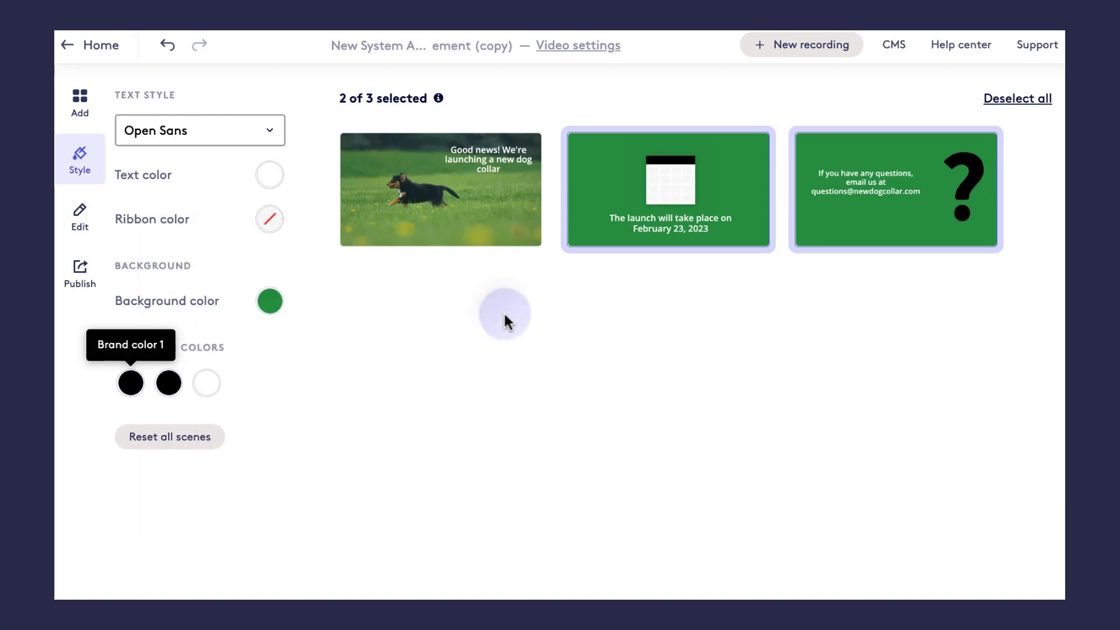
pyautogui.click(81, 220)
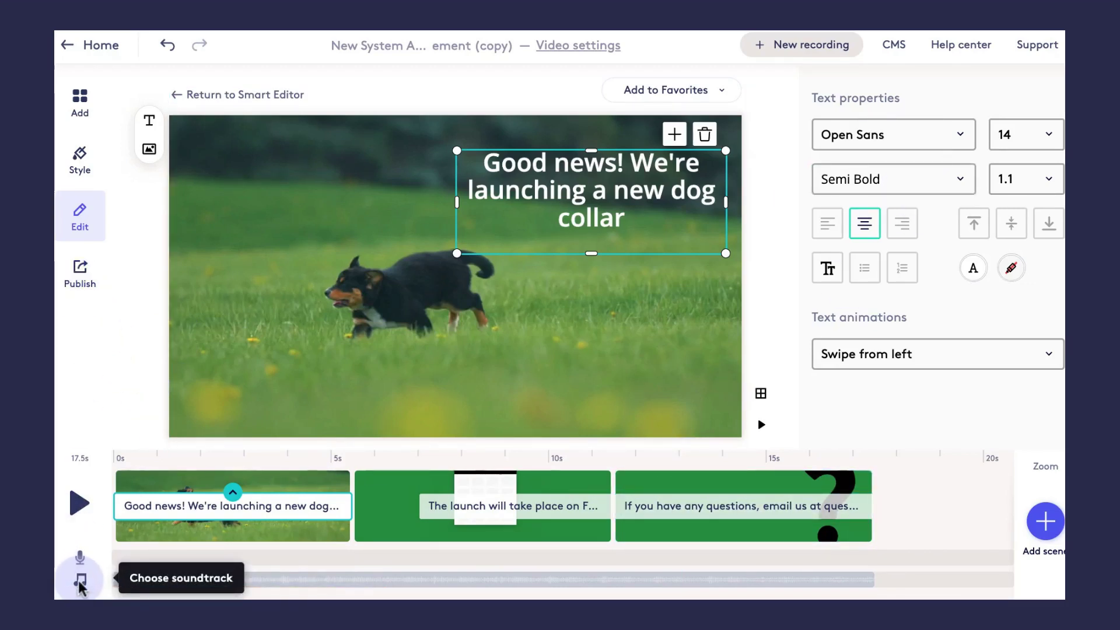
# - Publish the dog-collar video and start the HD 1080p build
pyautogui.click(87, 270)
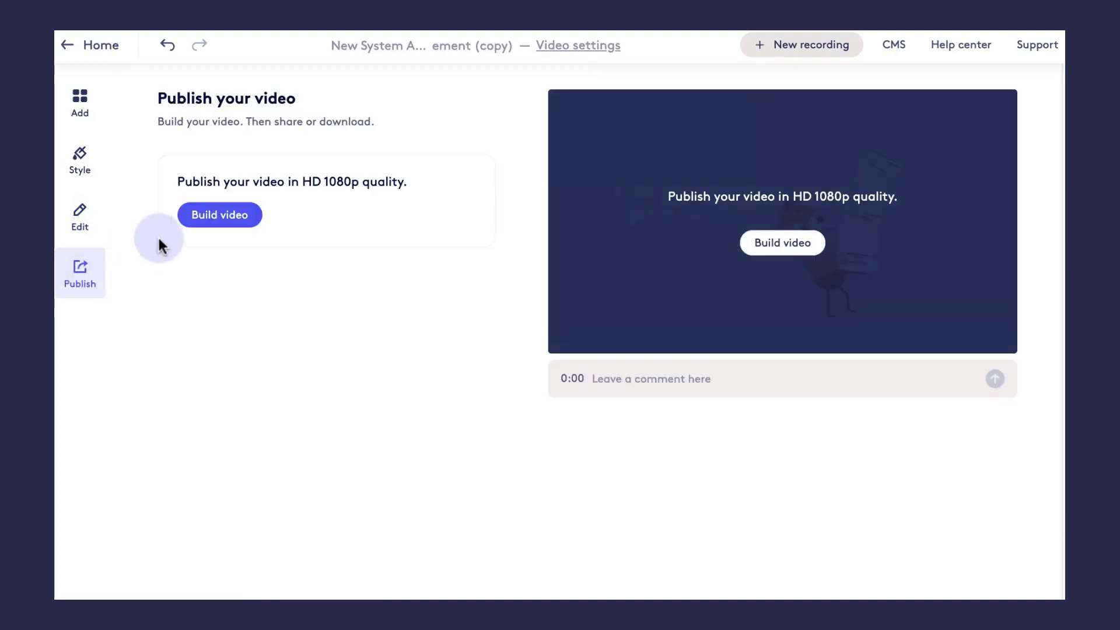
pyautogui.click(206, 213)
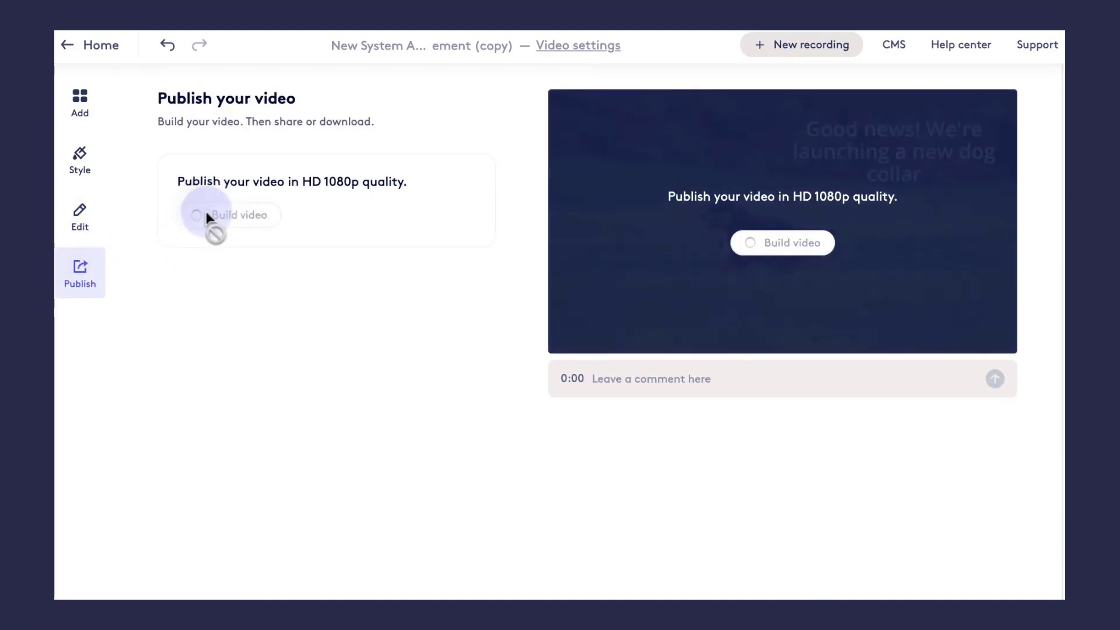